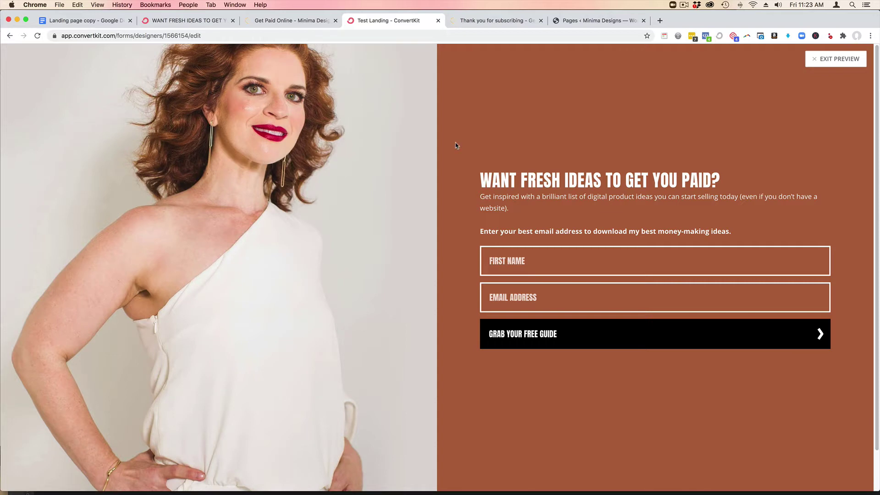
- Bring up the Minima Designs 'Get Paid Online' page and scroll through its guide overview
click(286, 27)
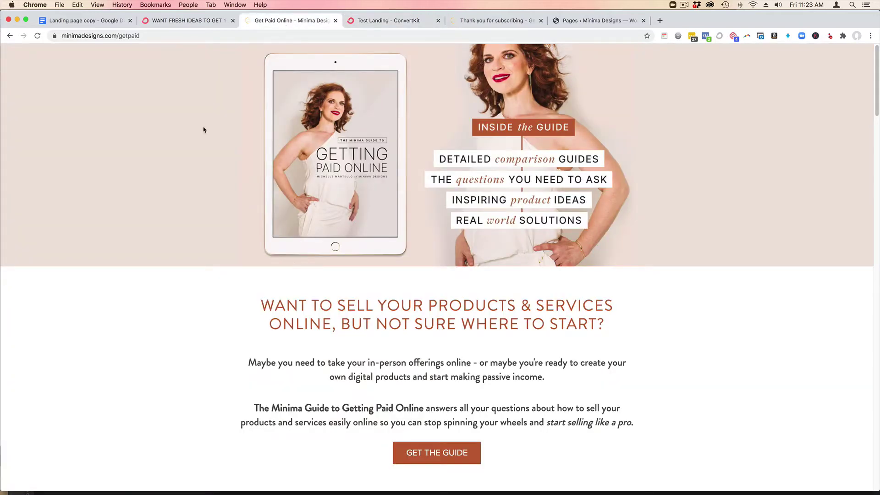
scroll(226, 305, down, 5)
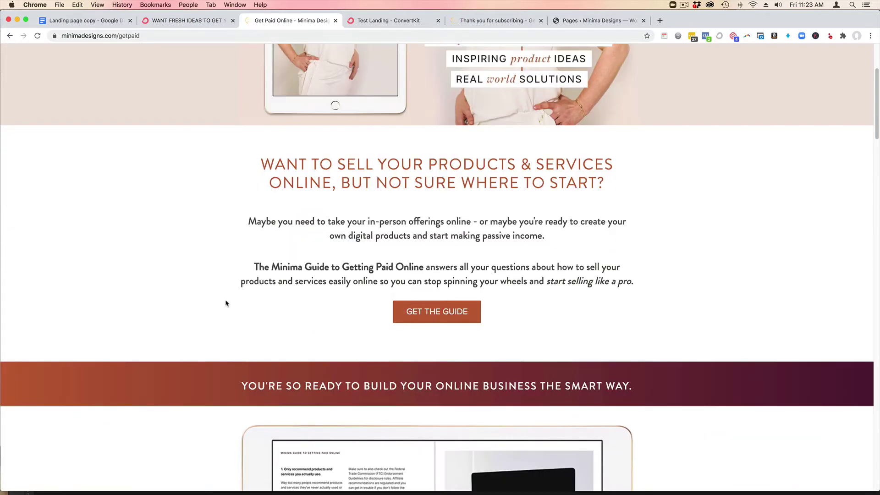
scroll(226, 303, up, 5)
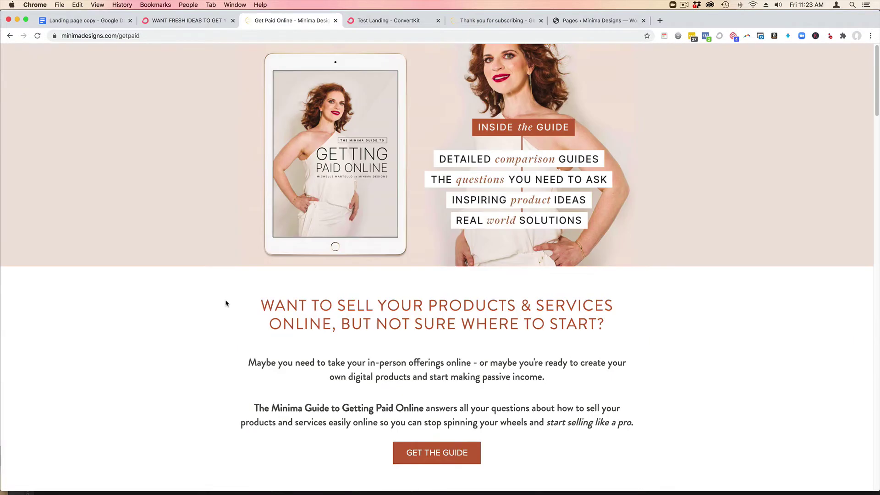
- Open the 'Landing page copy' doc and review its body paragraphs and the hex b16540 line
click(85, 21)
click(350, 153)
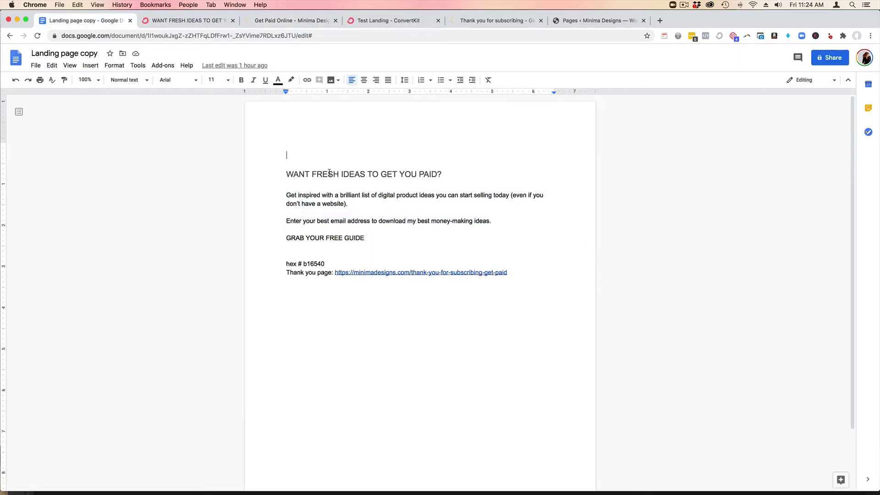
drag(299, 195, 444, 216)
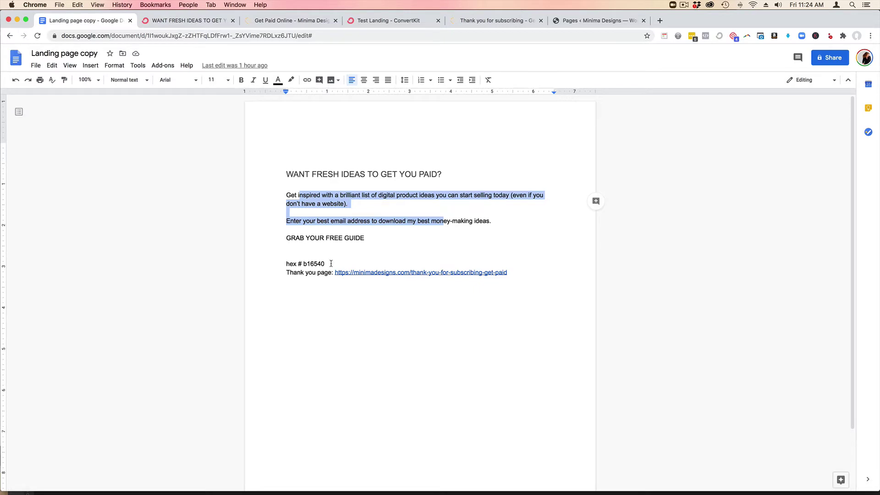
drag(325, 265, 281, 261)
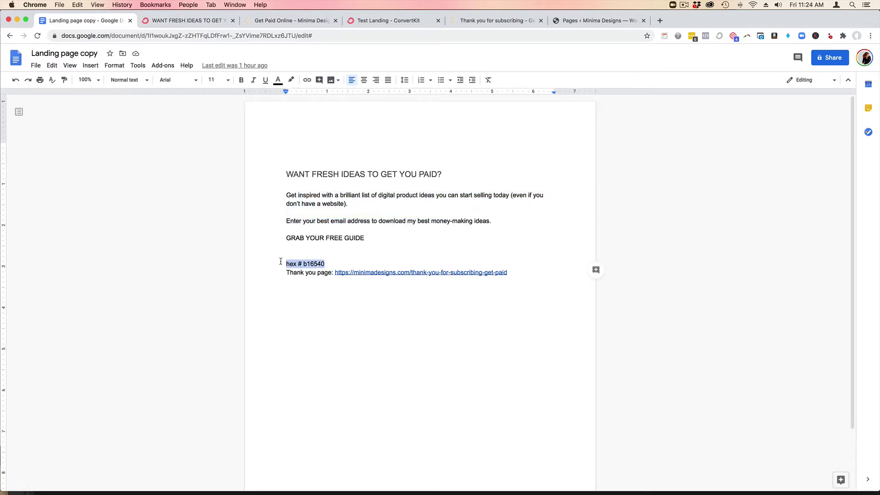
click(289, 264)
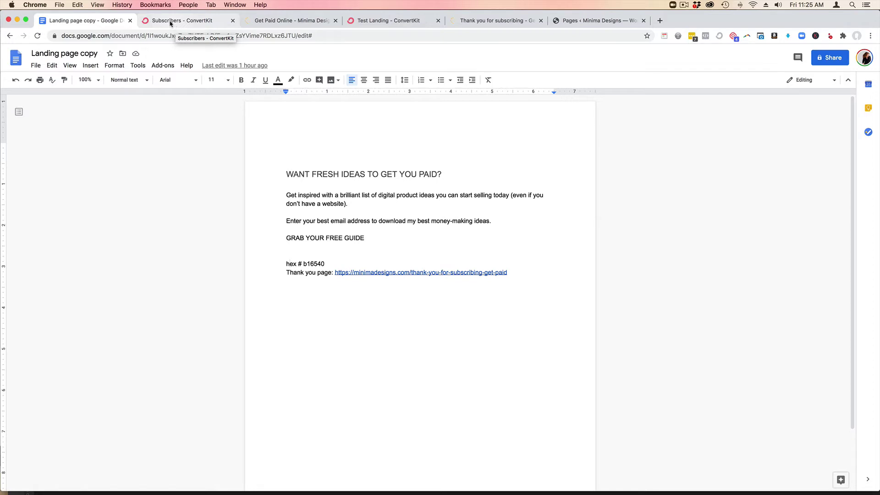
- Create a new ConvertKit landing page using the Stark template from Landing Pages & Forms
click(170, 22)
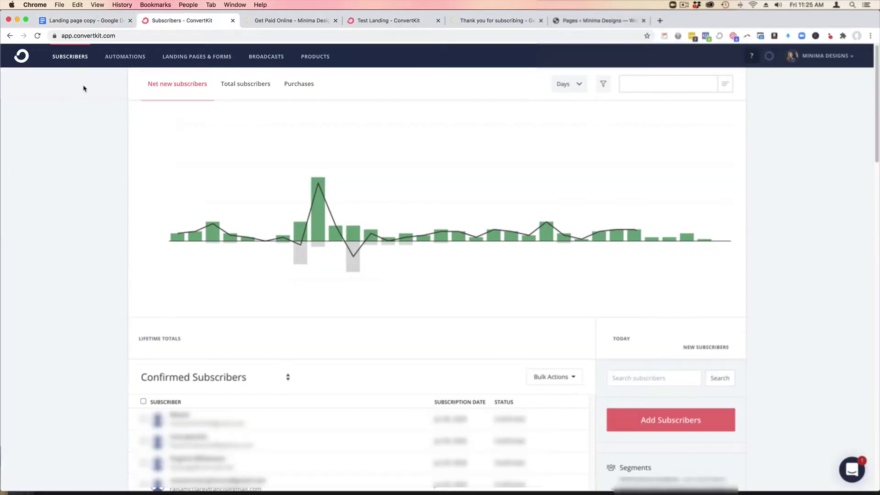
click(189, 59)
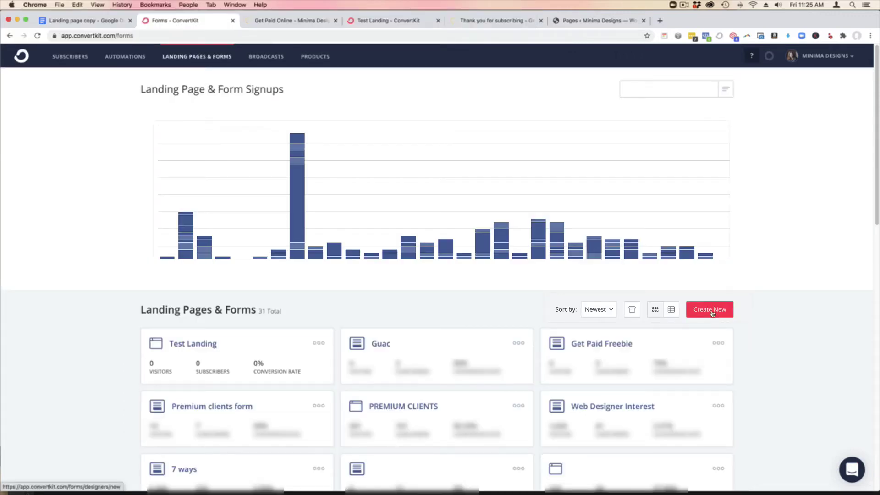
click(710, 310)
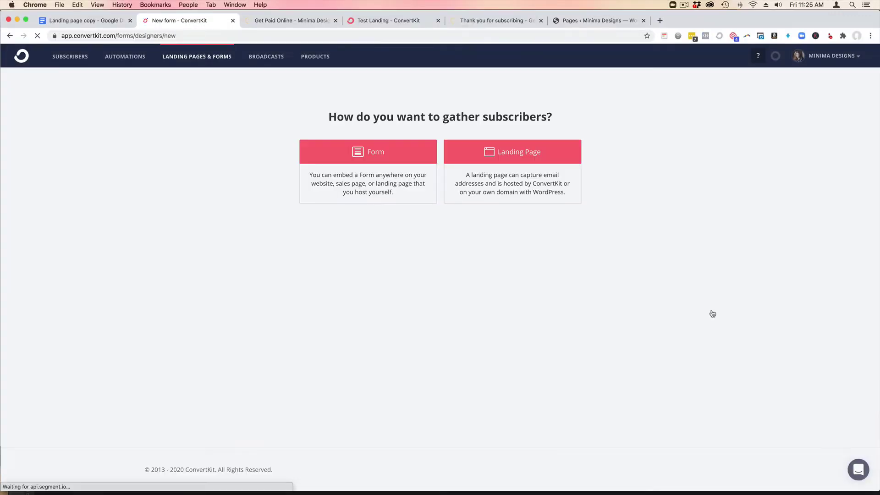
click(525, 153)
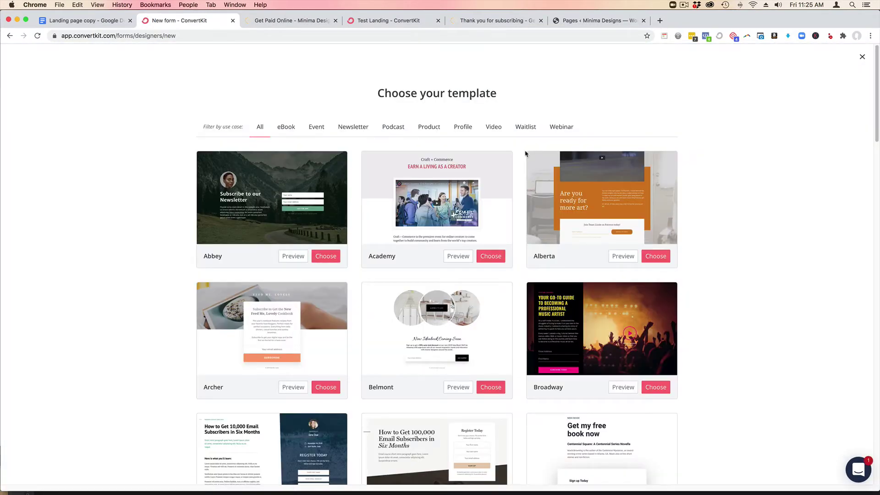
scroll(501, 231, down, 5)
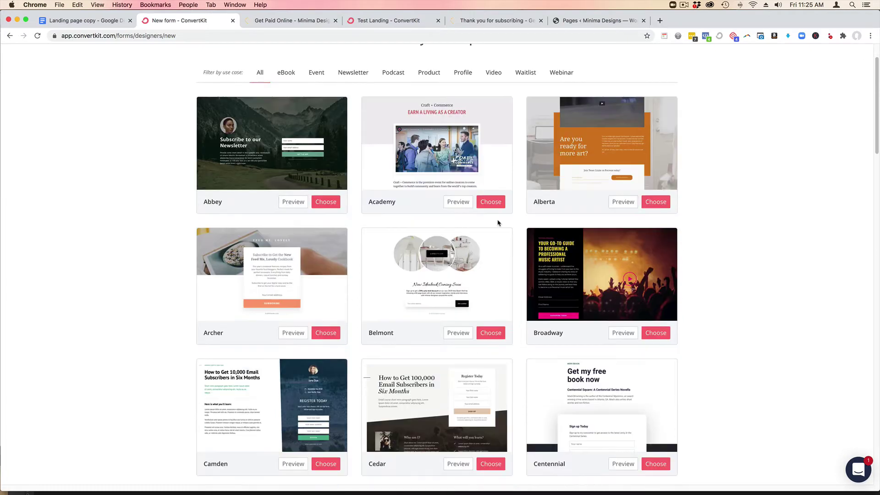
scroll(506, 199, down, 14)
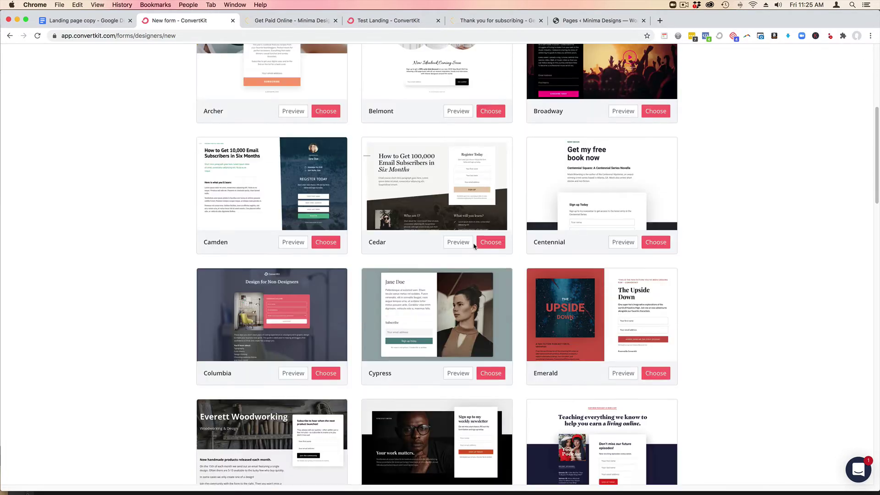
scroll(472, 245, down, 19)
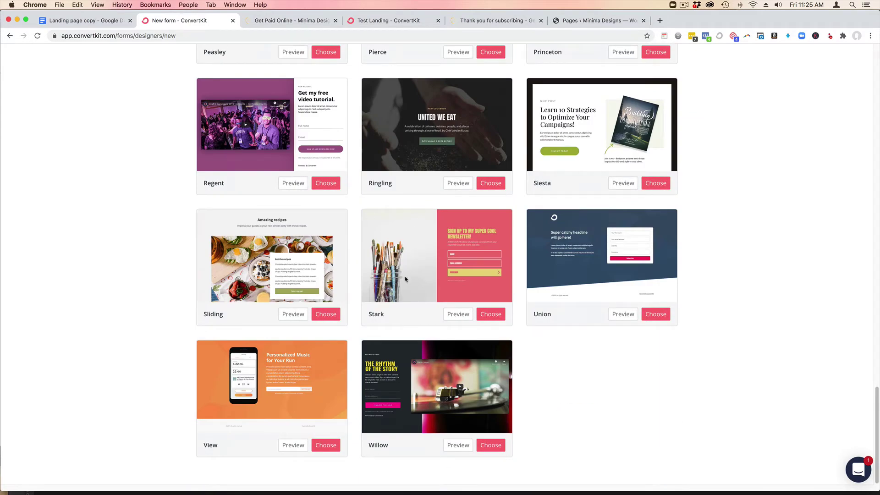
click(487, 317)
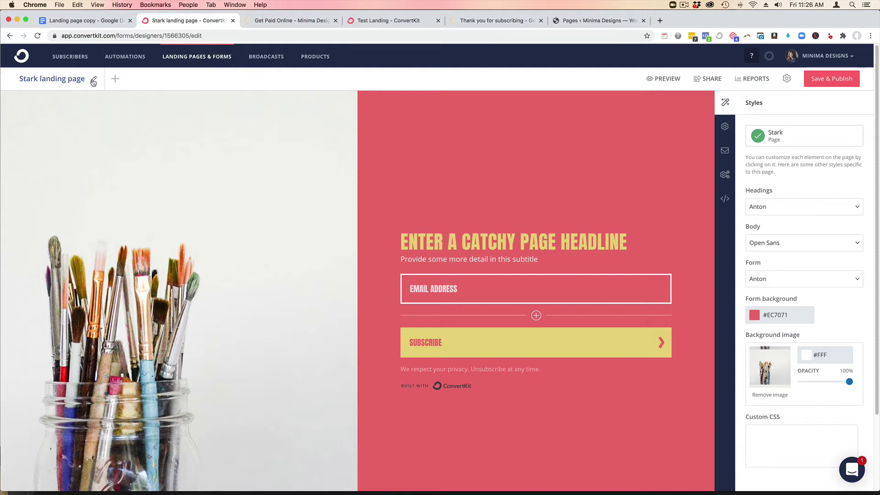
- Rename 'Stark landing page' to 'Getting Paid Landing'
click(94, 81)
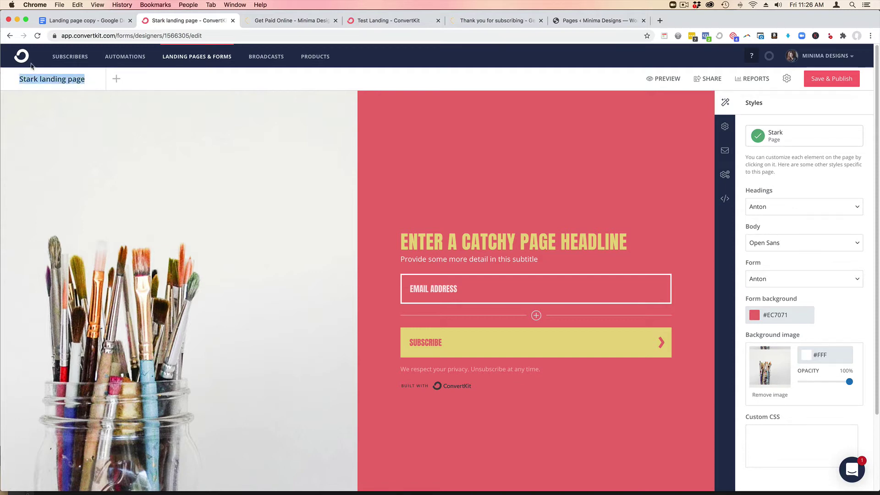
text(Getting Pai)
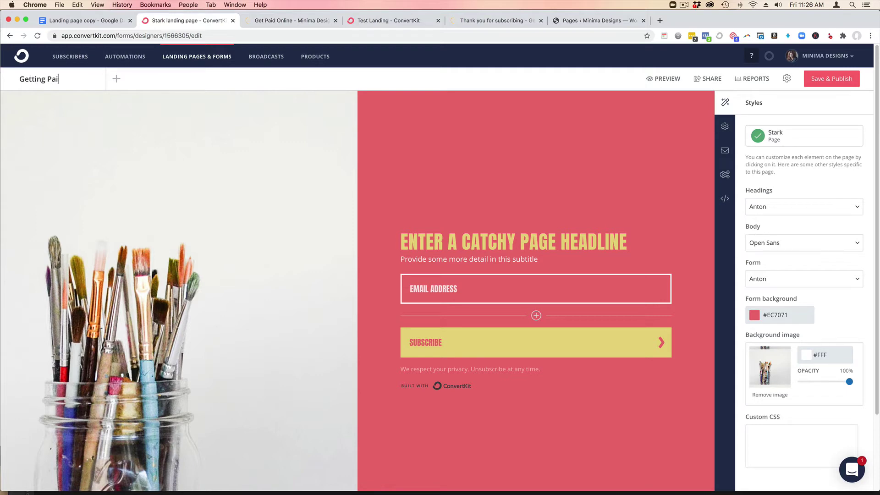
text(d Landing)
key(Return)
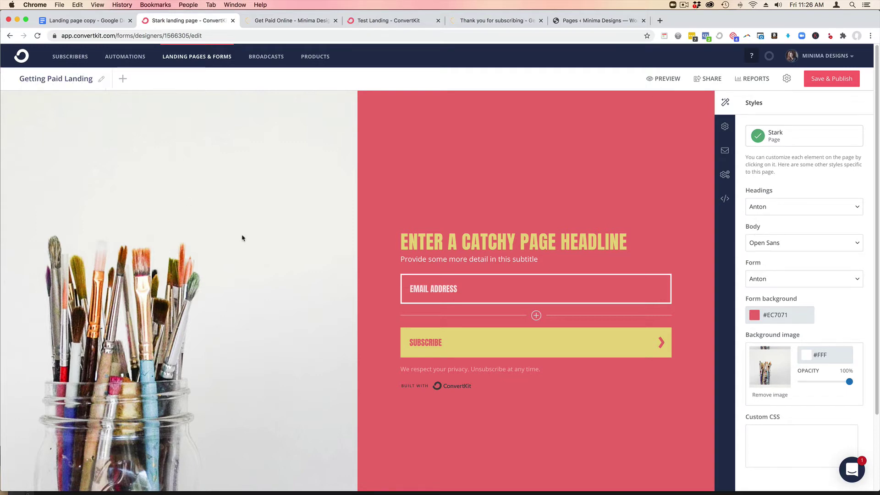
- Set the page background image to the recently uploaded portrait of the woman in white
click(773, 372)
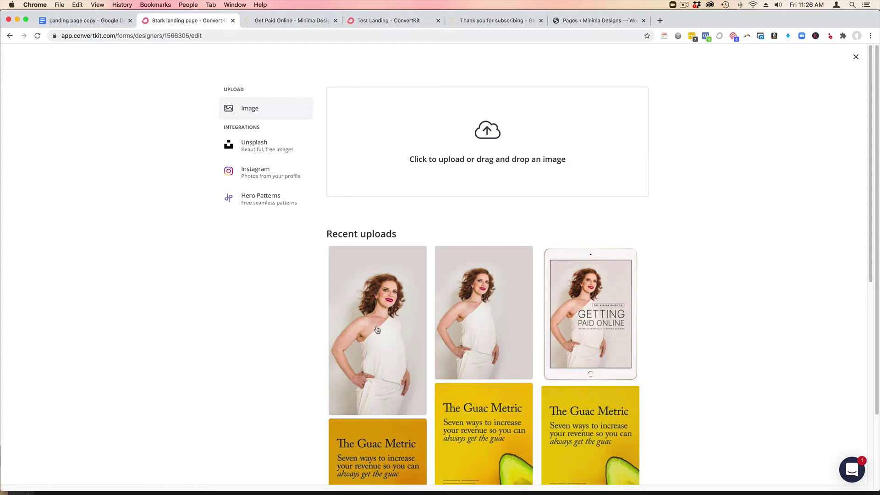
click(377, 330)
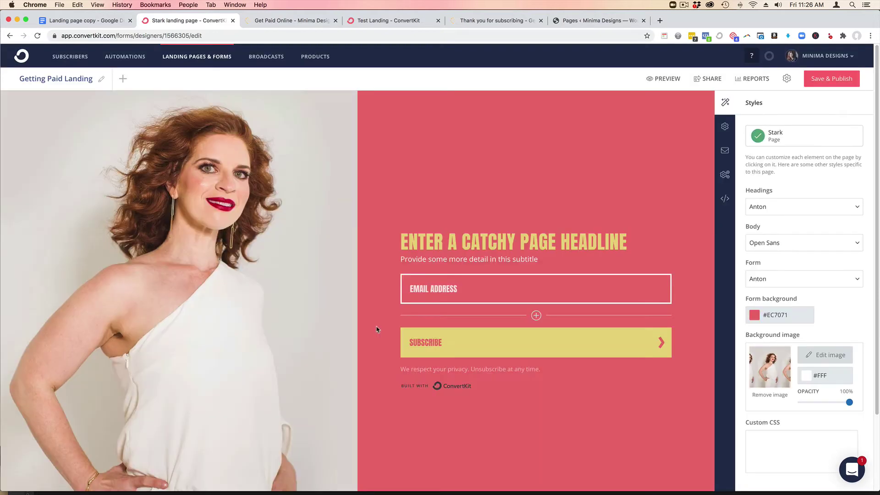
- Copy hex b16540 from the copy doc and paste it as the form background colour, replacing ec7071
click(85, 22)
double_click(305, 262)
key(super+c)
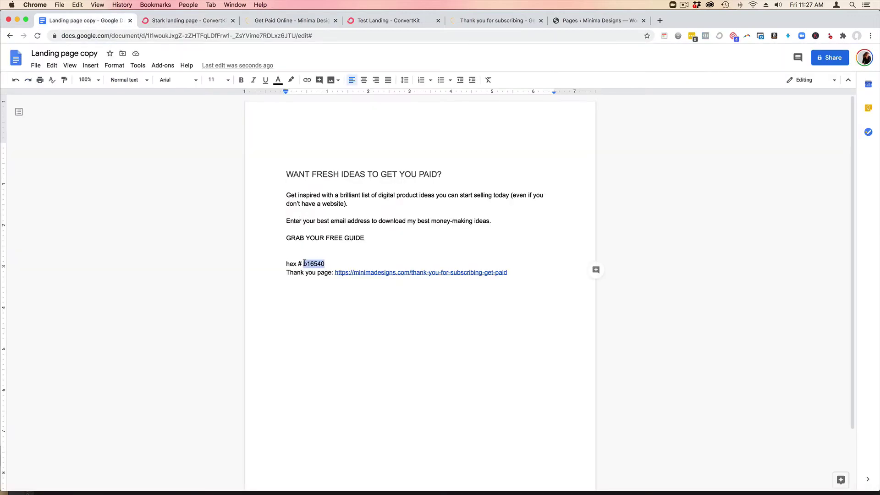
click(190, 20)
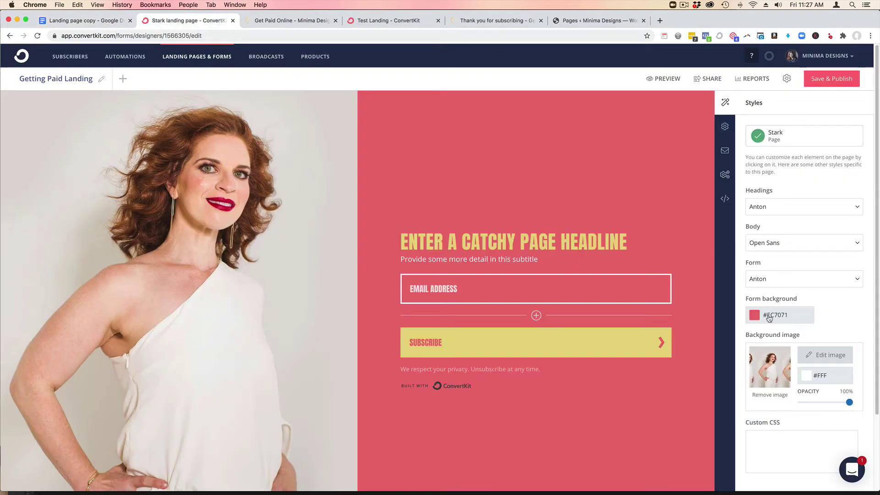
click(774, 319)
drag(807, 316, 782, 313)
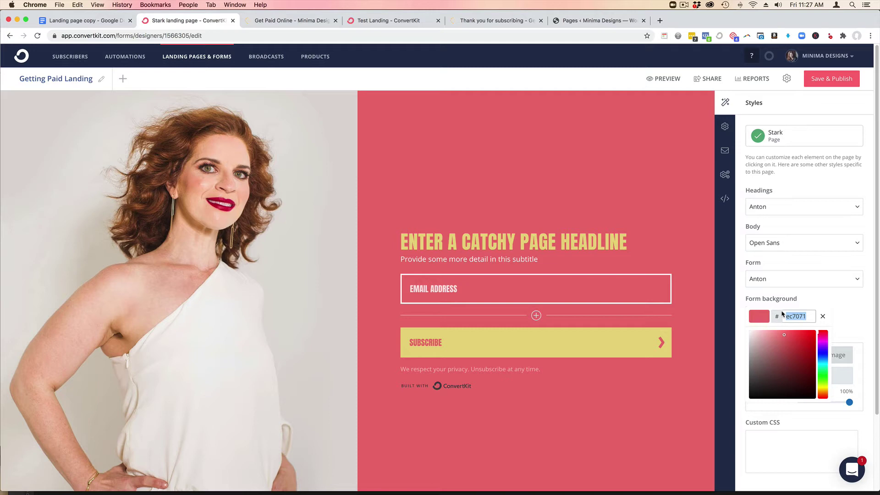
key(super+v)
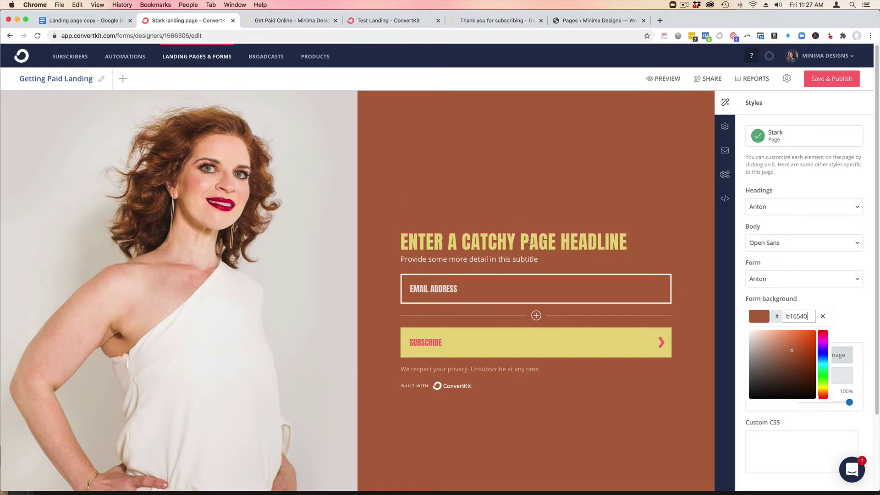
click(99, 21)
- Replace the placeholder subtitle with the doc's two body paragraphs, removing the blank line
click(380, 213)
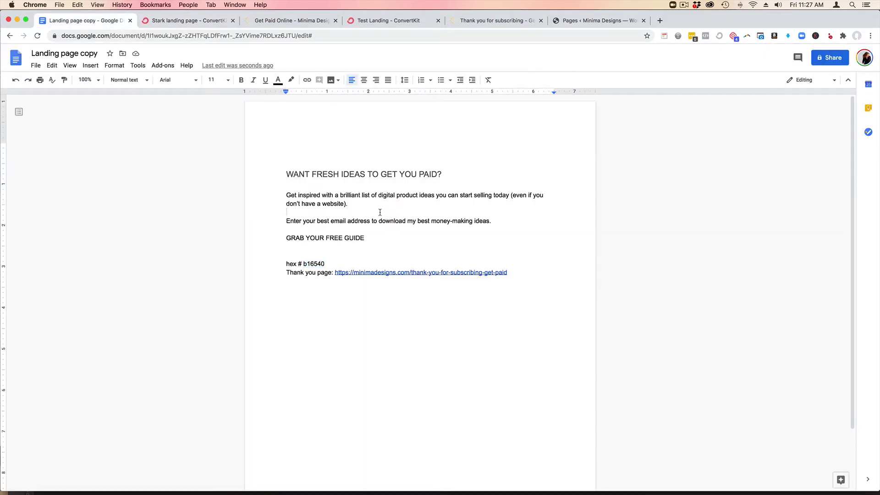
drag(496, 223, 286, 204)
key(super+c)
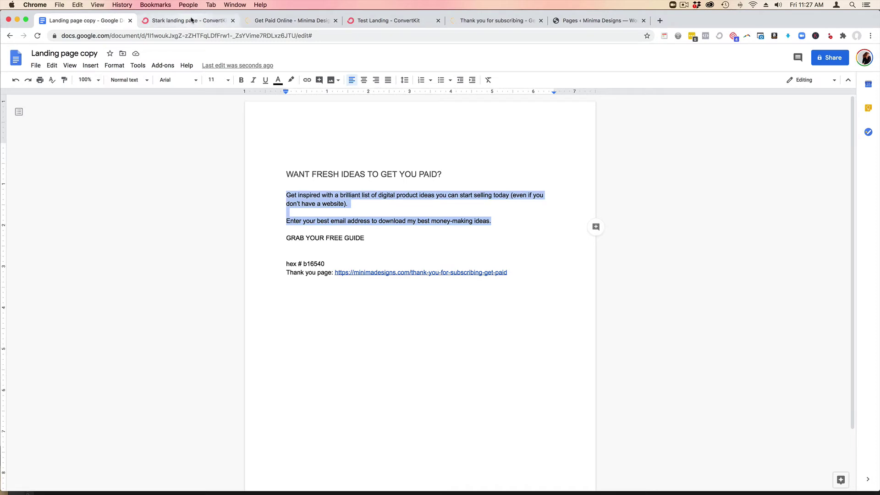
click(188, 20)
drag(538, 260, 401, 255)
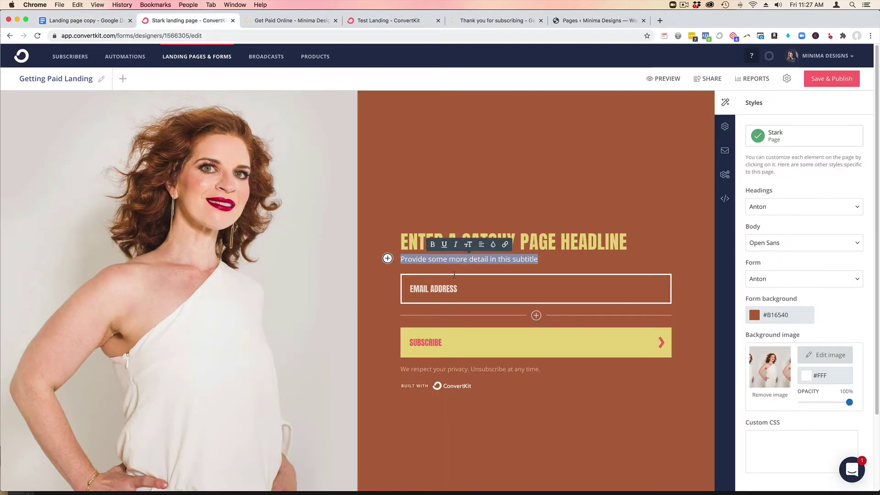
key(super+v)
click(422, 257)
key(BackSpace)
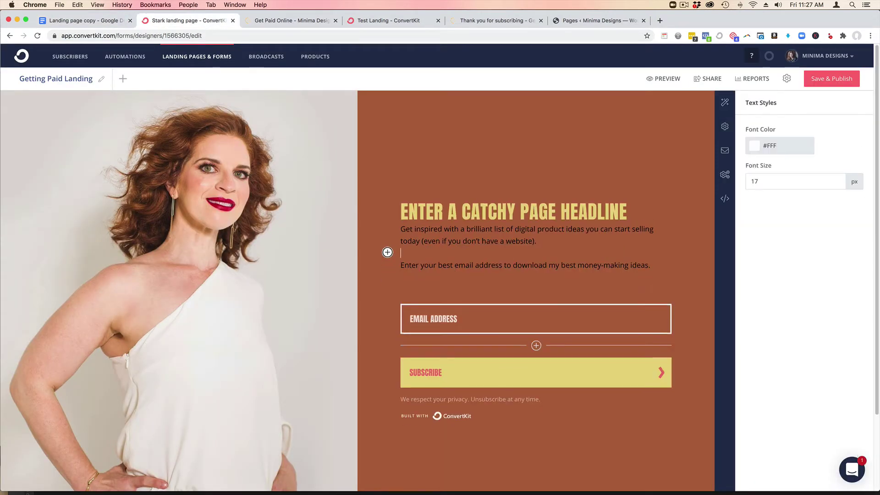
key(BackSpace)
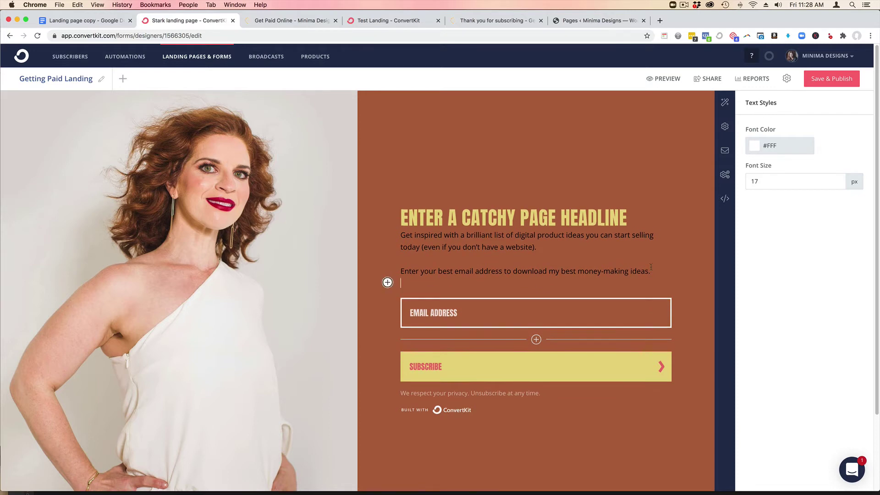
- Set the body paragraphs to 18 px font size and white (ffffff) text
drag(650, 271, 400, 235)
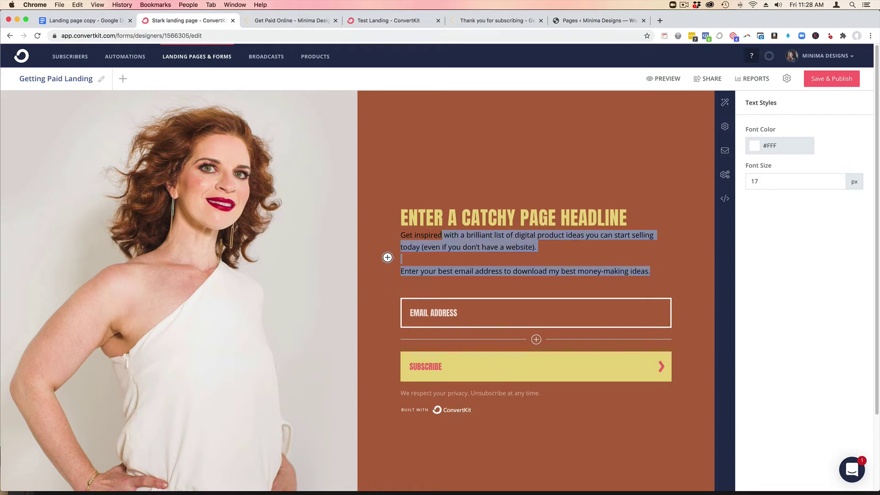
click(837, 180)
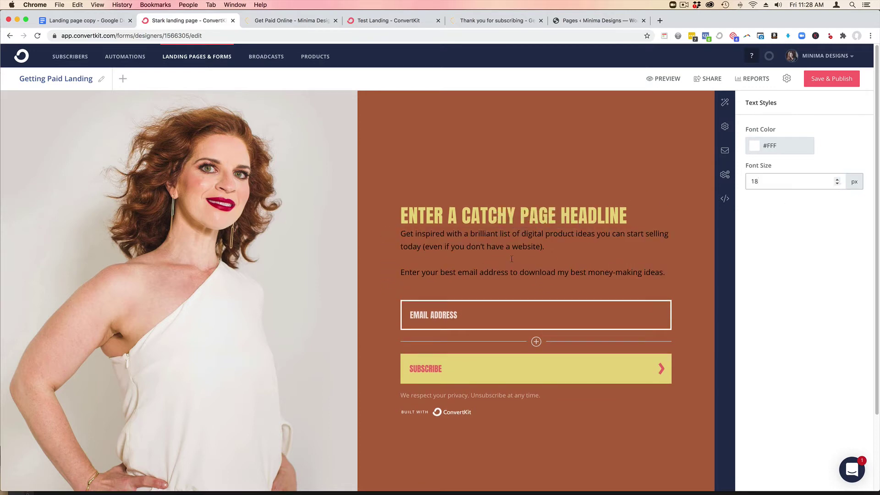
drag(661, 271, 401, 233)
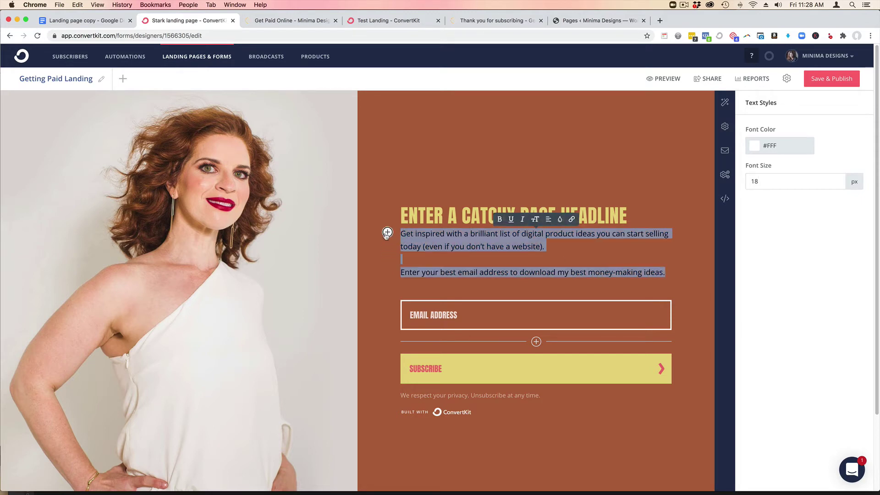
click(559, 219)
drag(552, 195, 497, 157)
key(Tab)
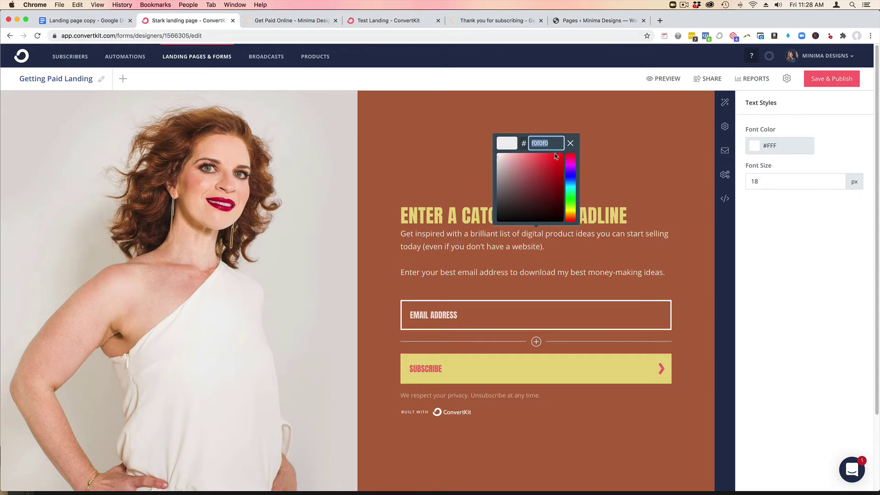
text(ffffff)
click(449, 260)
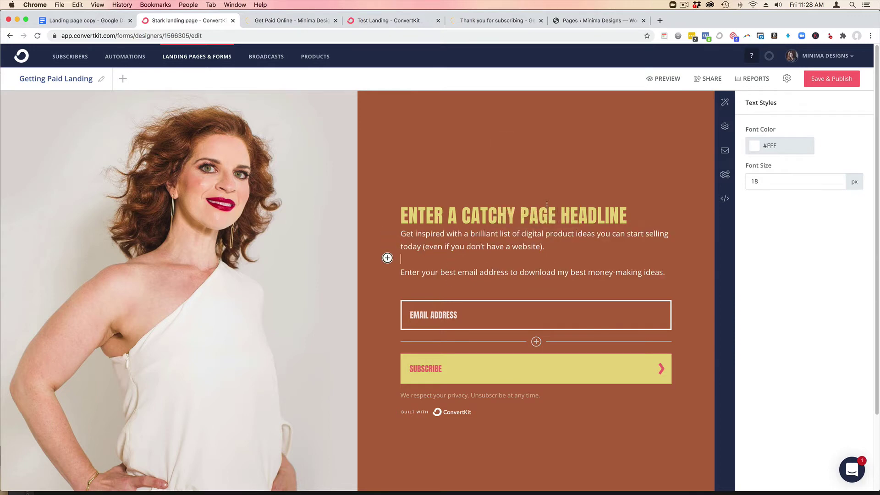
click(522, 210)
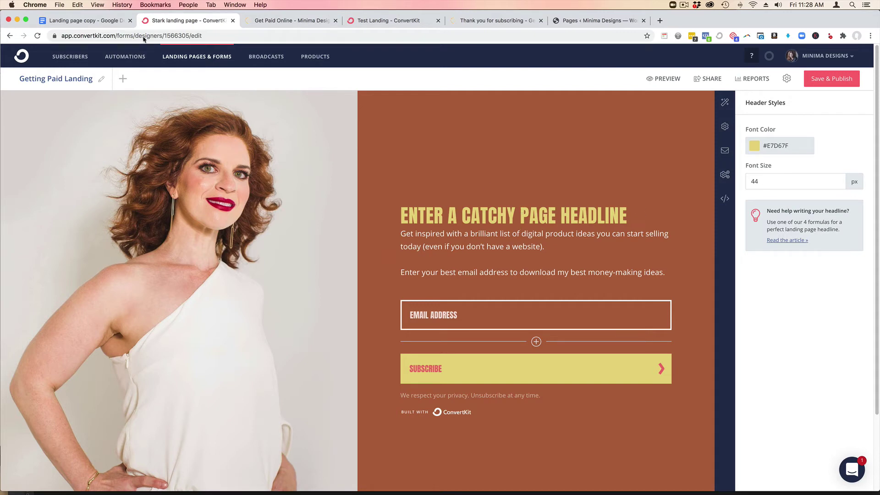
- Change the headline to 'WANT FRESH IDEAS TO GET YOU PAID?' with font colour ffffff
click(114, 21)
click(171, 21)
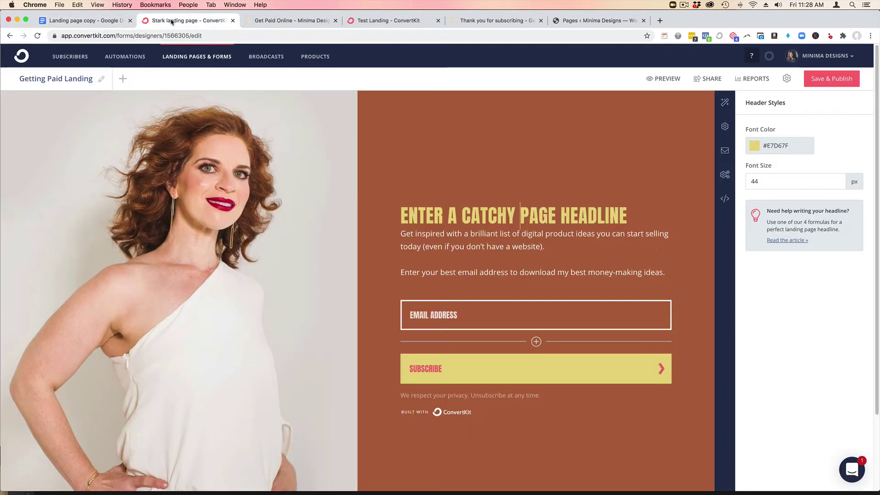
triple_click(616, 224)
text(W)
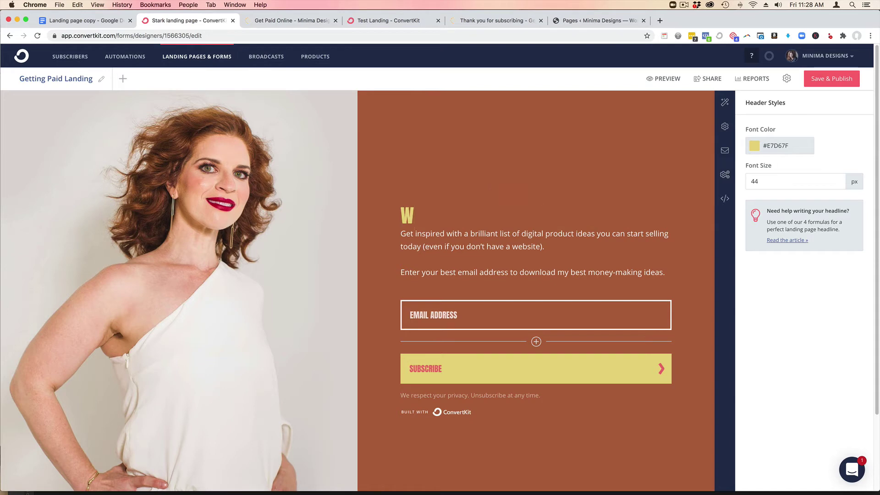
text(ANT FRESH IDEAS)
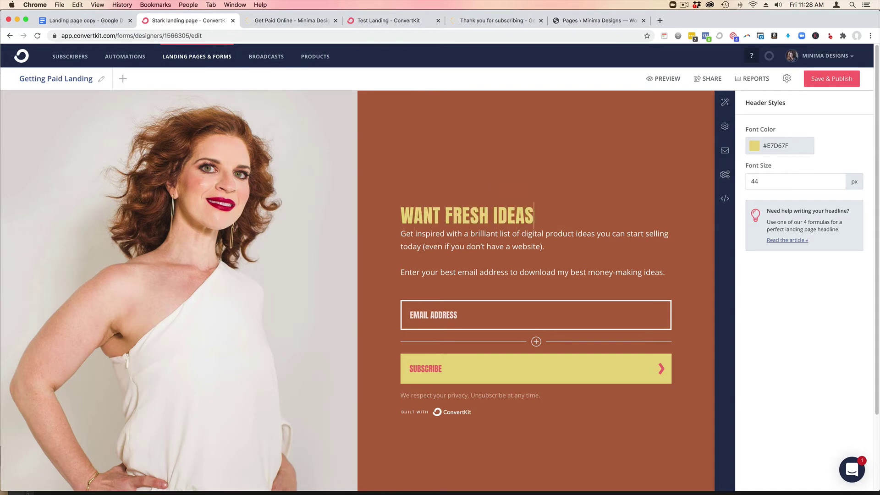
text( TO GET YOU PAID?)
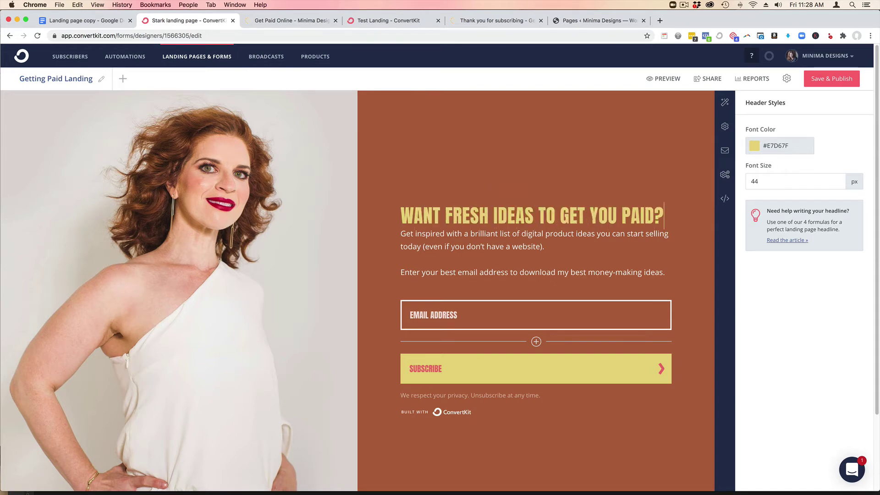
click(758, 146)
double_click(787, 144)
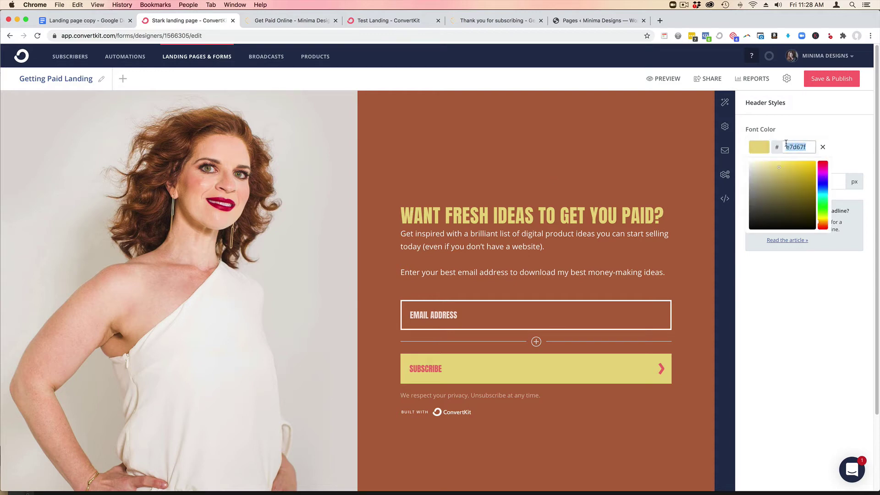
text(ffffff)
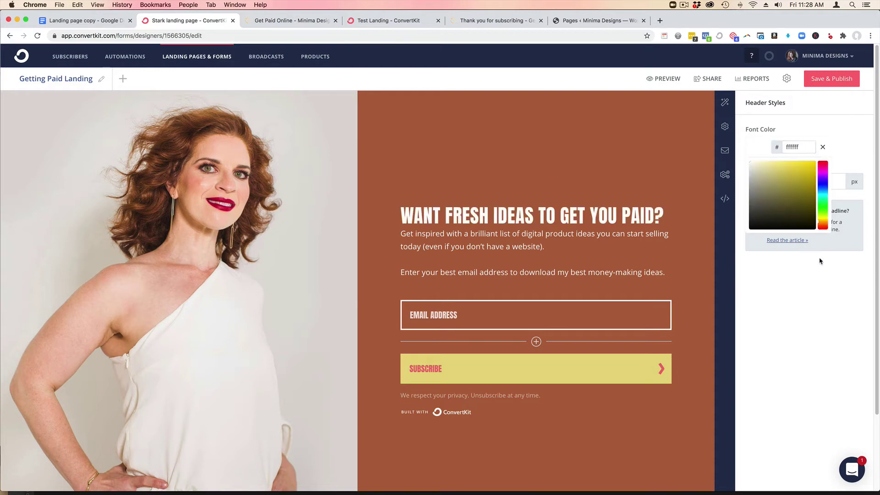
click(530, 203)
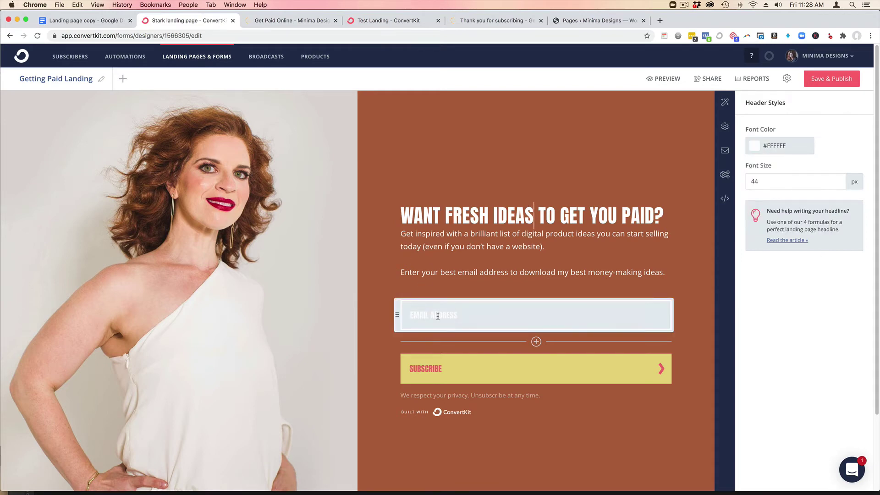
- Add a First Name custom field to the form and move it above Email Address
click(536, 341)
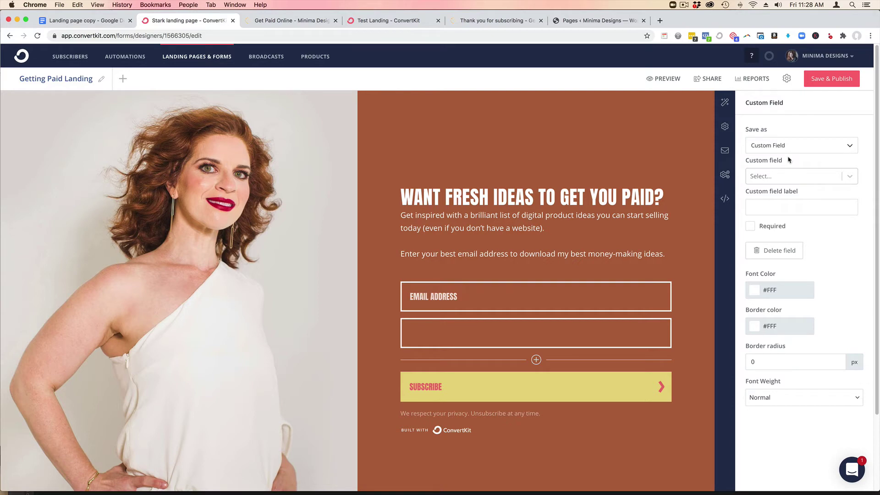
click(817, 180)
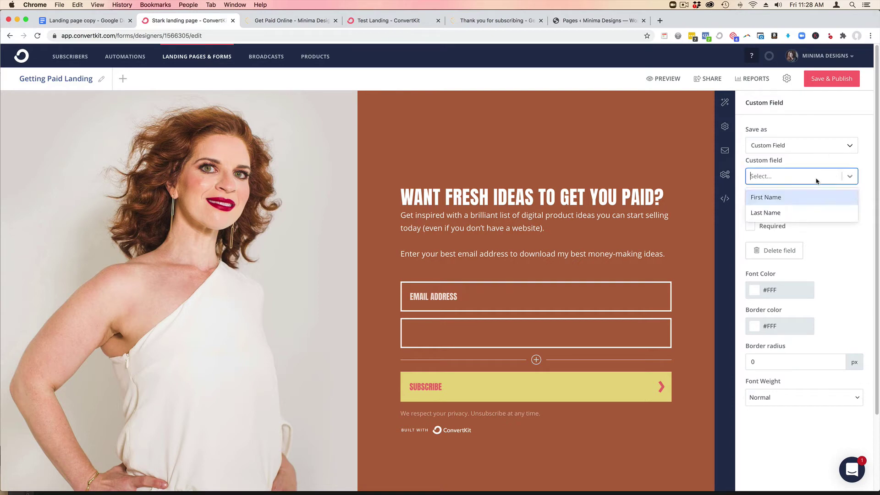
click(766, 198)
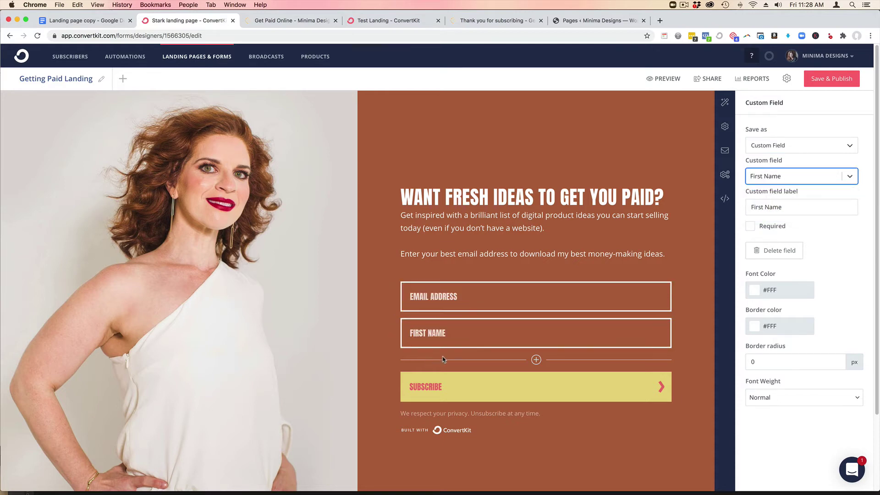
drag(394, 336, 394, 297)
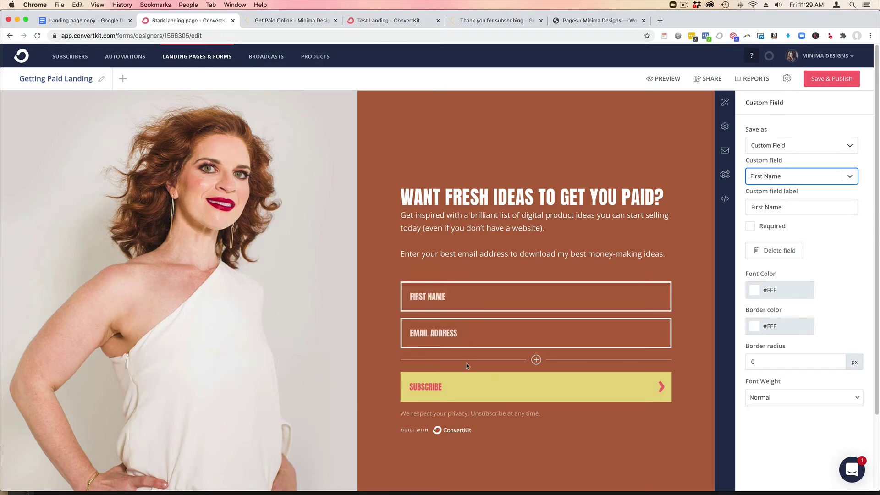
- Relabel the Subscribe button 'GET YOUR FREE GUIDE'
click(452, 390)
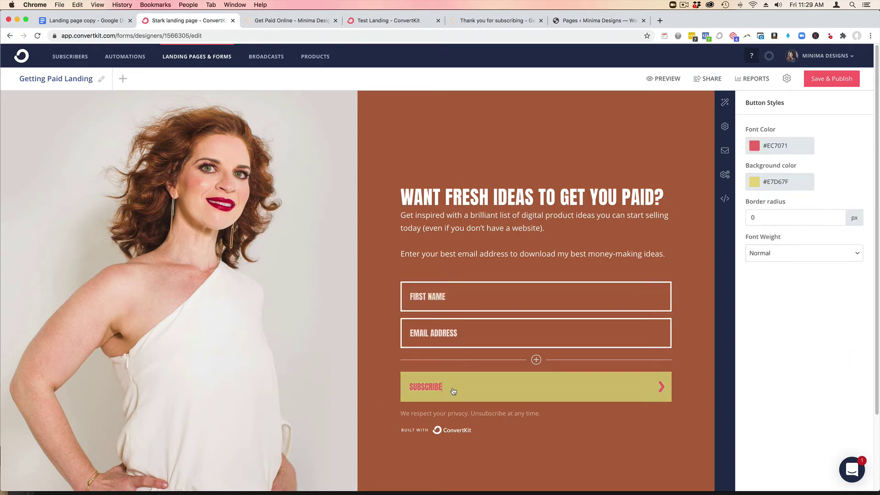
double_click(449, 391)
text(GET YOUR FREE GUIDE)
- Make the button background black with white text
click(796, 183)
drag(800, 236, 731, 275)
click(792, 145)
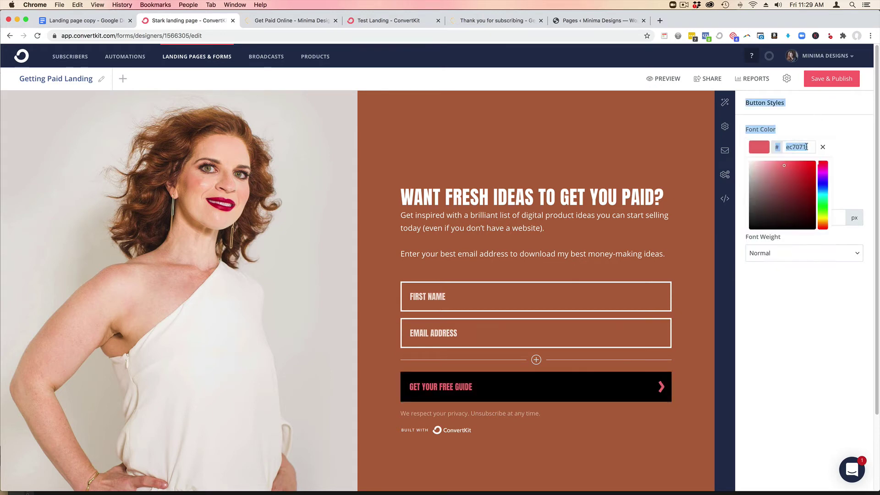
drag(795, 172, 750, 162)
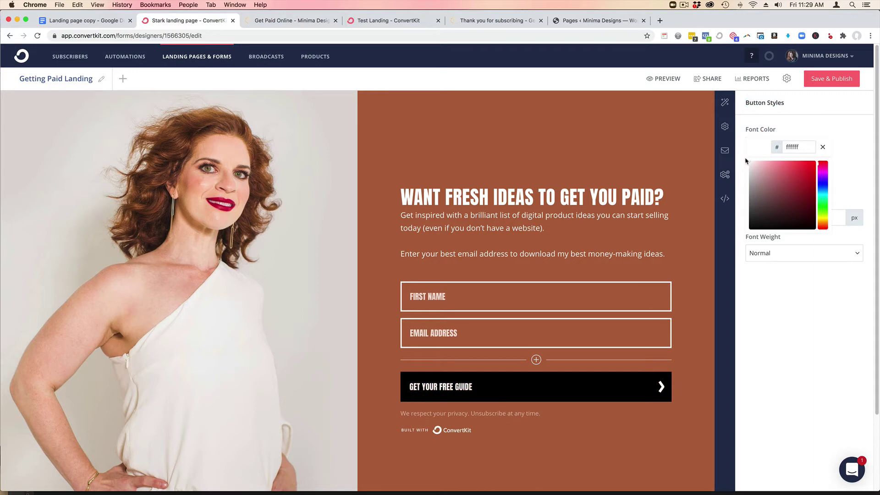
- Uncheck Show Powered By Link to remove the Built with ConvertKit credit below the button
click(515, 413)
click(413, 431)
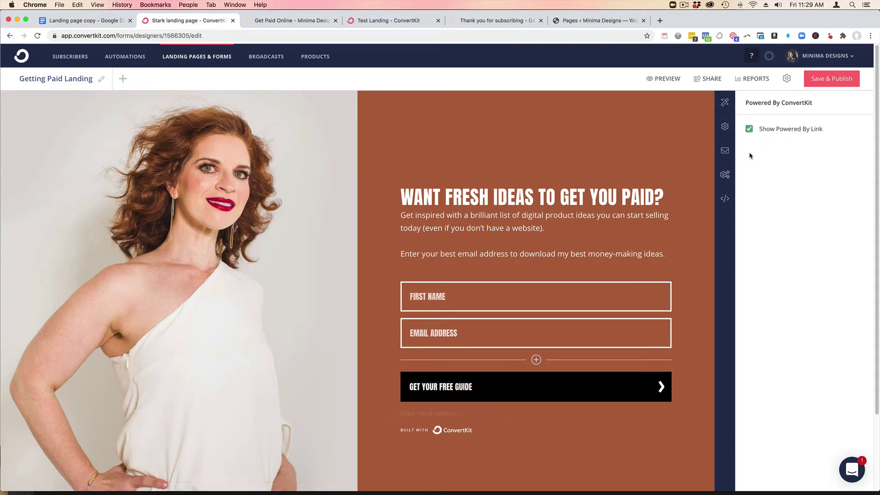
click(749, 129)
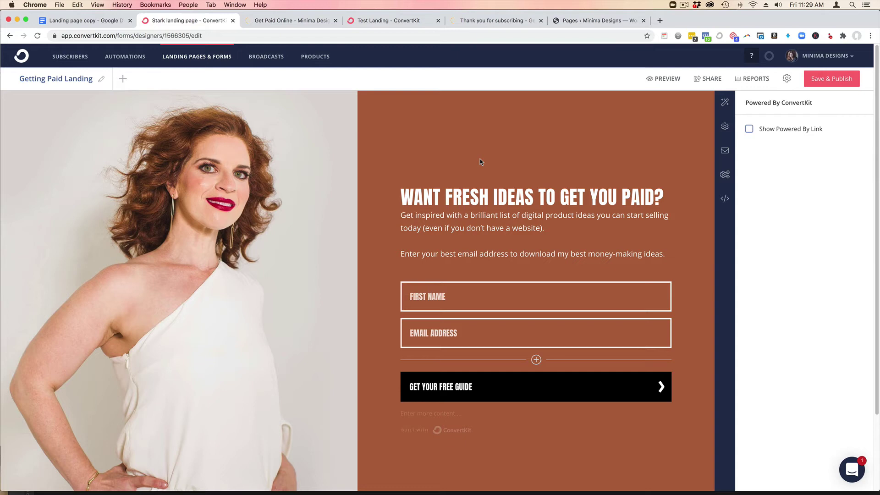
- In the landing page settings, switch the after-subscribe action to Redirect to an external page
click(725, 127)
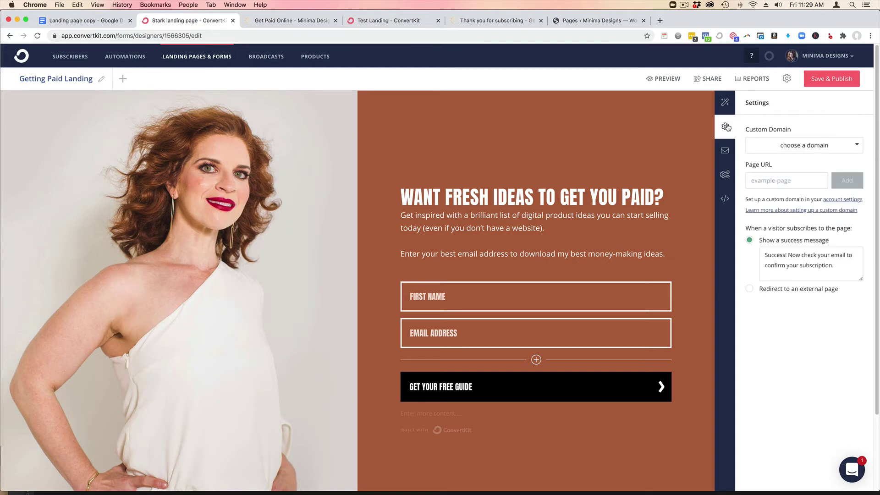
click(749, 291)
- Copy the Thank you page URL from the Landing page copy document
click(102, 20)
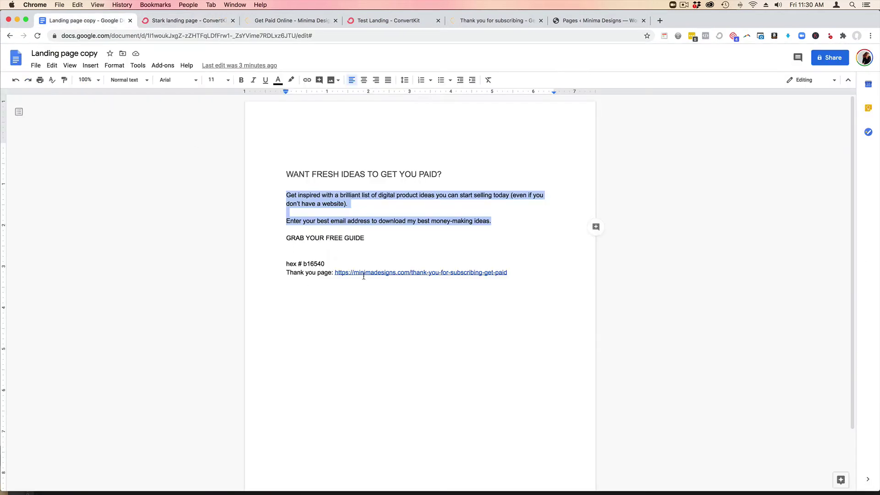
click(429, 296)
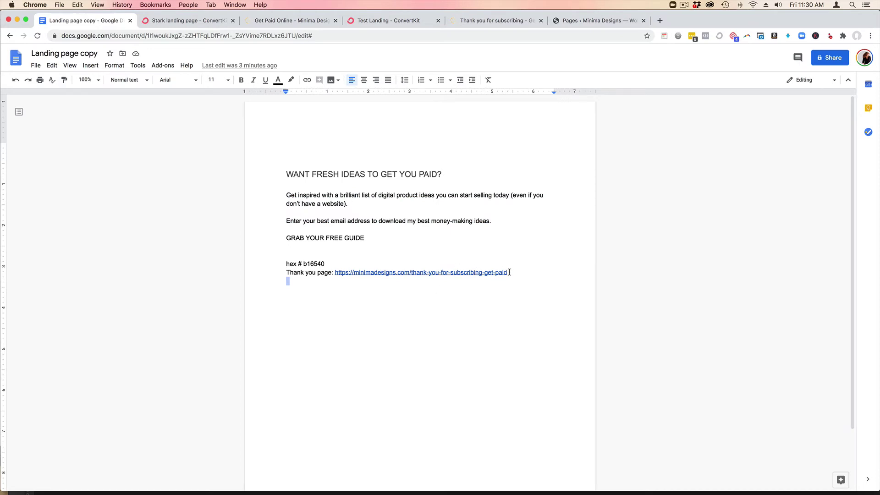
drag(509, 272, 334, 275)
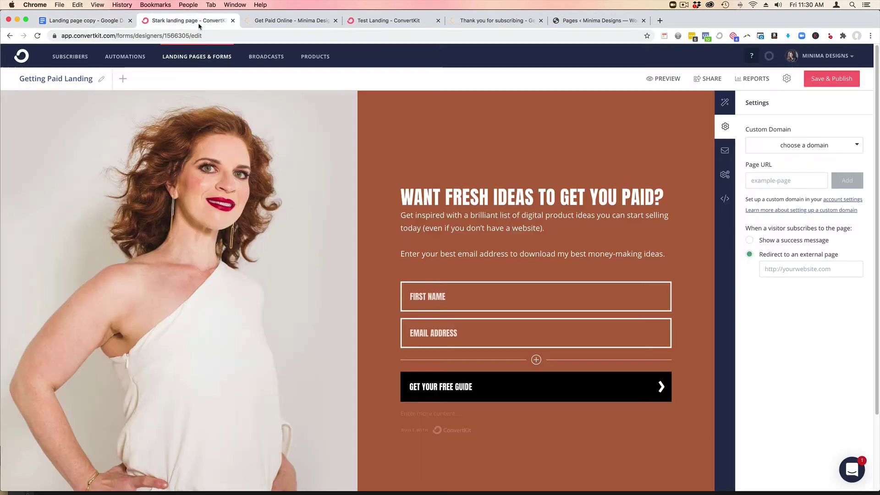
click(206, 20)
- Paste the thank-you URL as the redirect and attach mg_sellonline_products.pdf as the incentive download
click(789, 265)
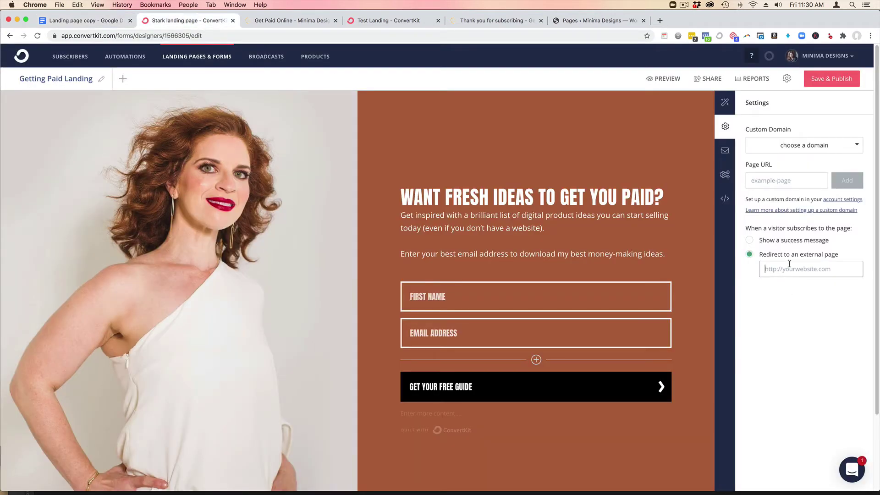
key(cmd+v)
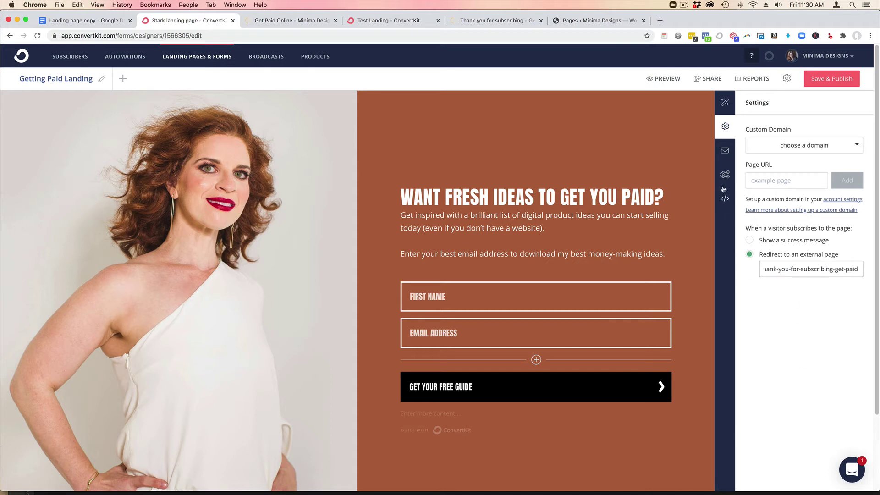
click(725, 150)
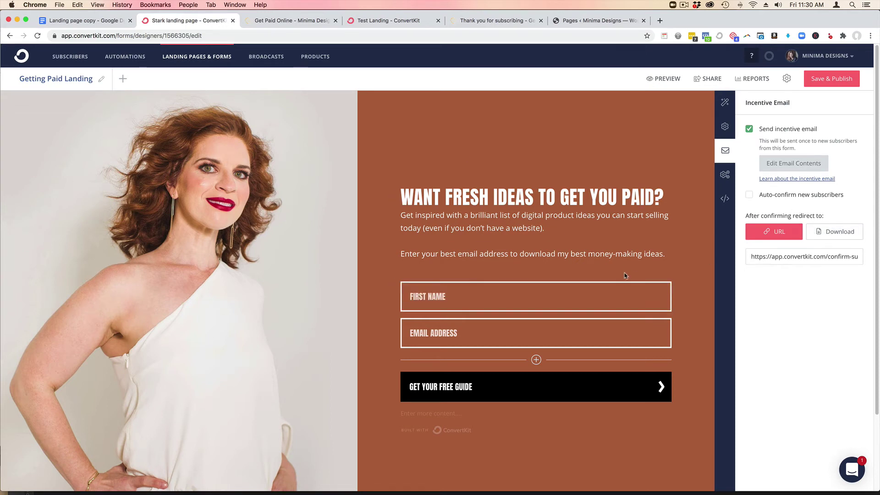
click(829, 236)
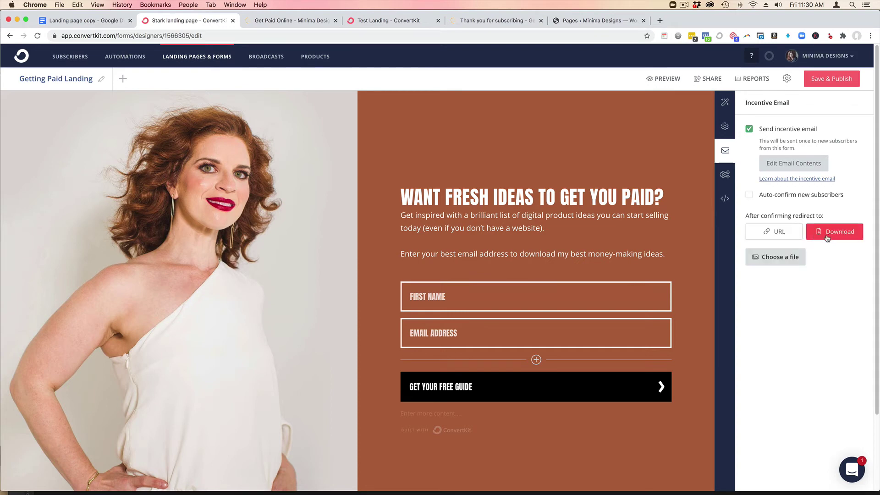
click(776, 260)
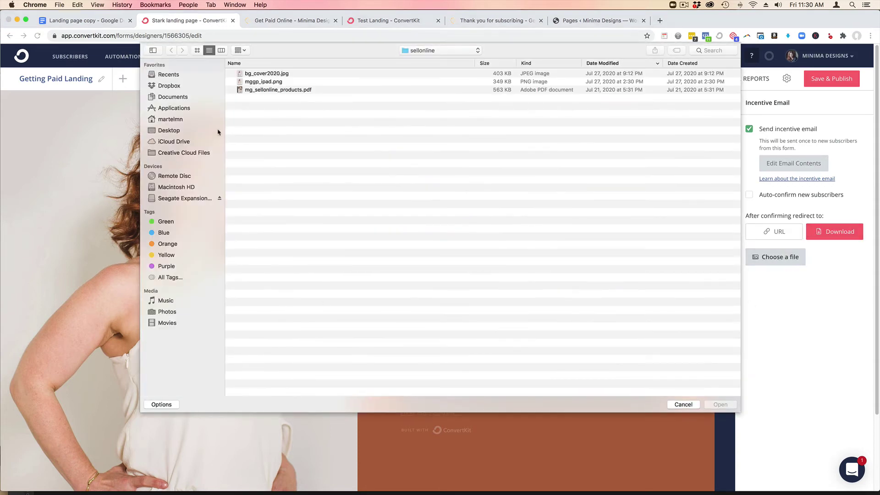
click(263, 92)
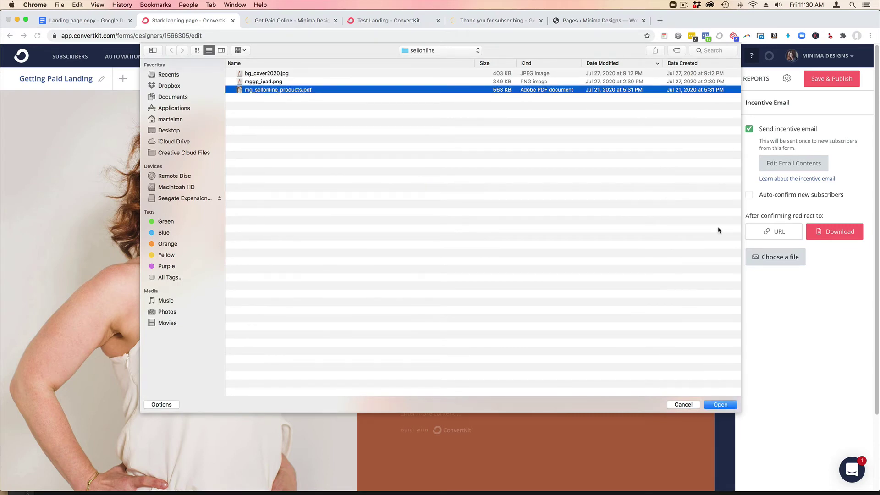
click(724, 407)
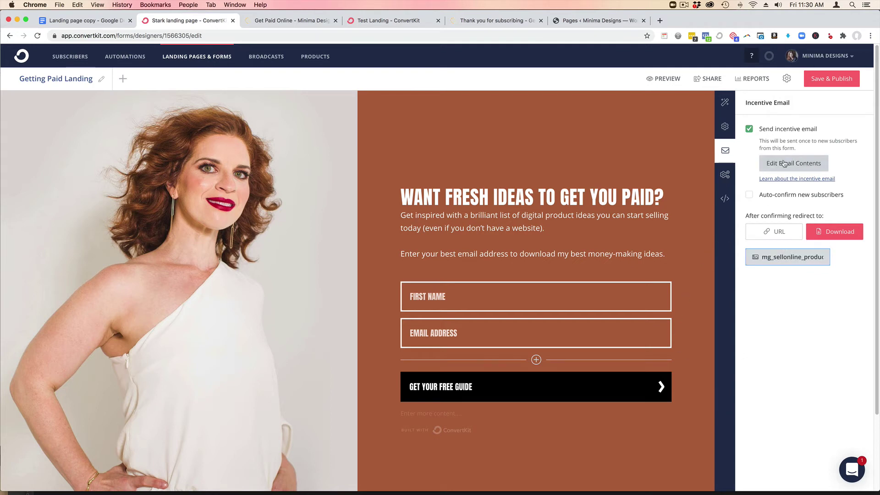
- Change the confirm-subscription button's background colour from 1677be to b16540, copied from the copy doc
click(787, 165)
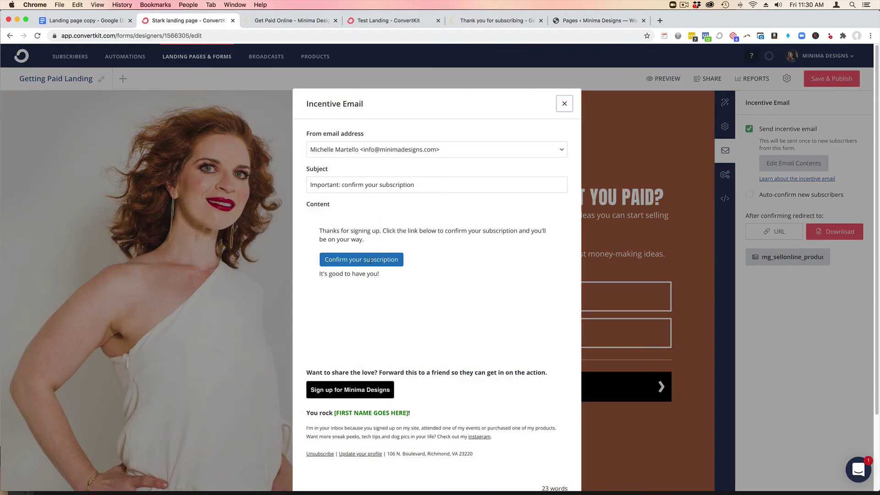
click(88, 21)
click(298, 251)
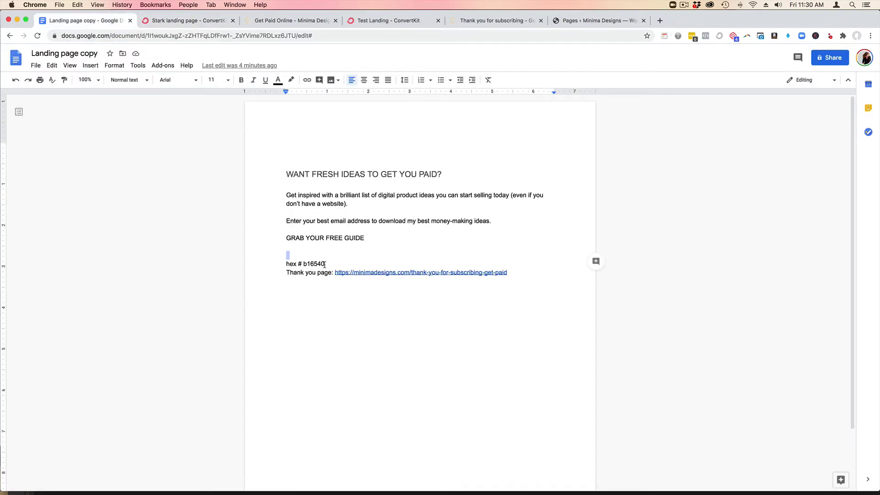
drag(326, 264, 304, 264)
key(super+c)
click(185, 19)
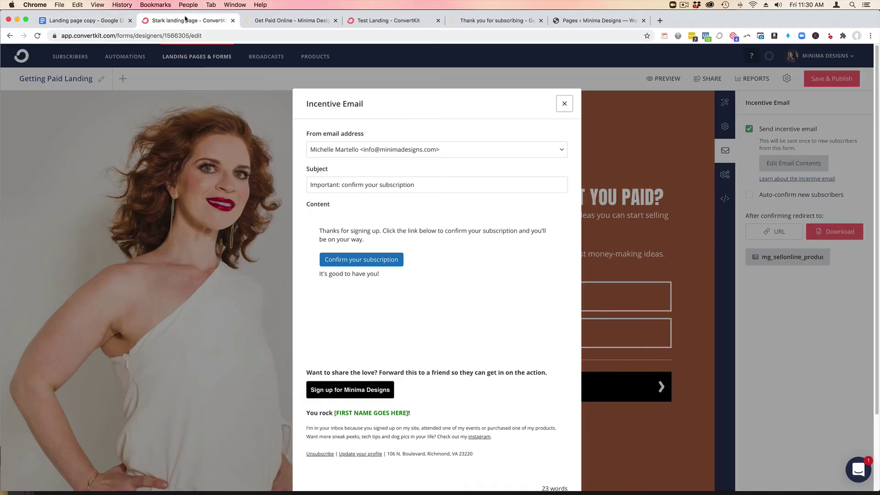
click(365, 257)
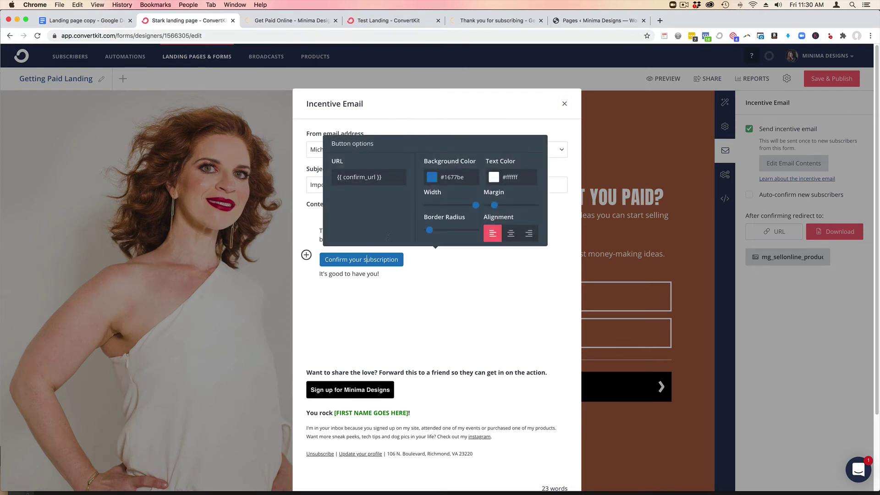
click(451, 178)
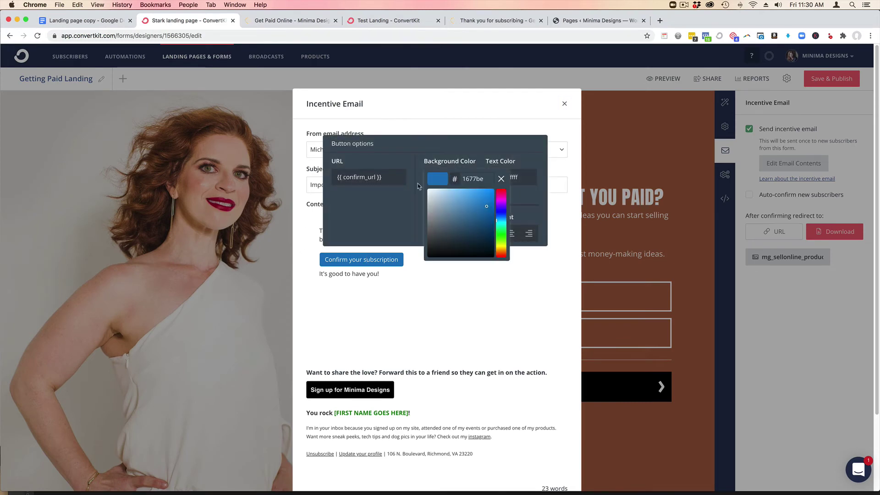
double_click(459, 179)
key(super+v)
click(444, 323)
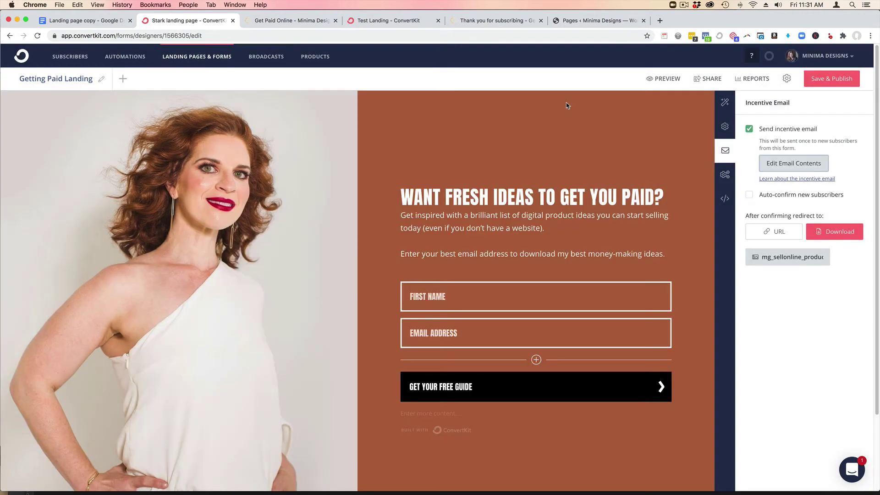
- Open Advanced Settings from the gears icon in the editor sidebar
click(726, 178)
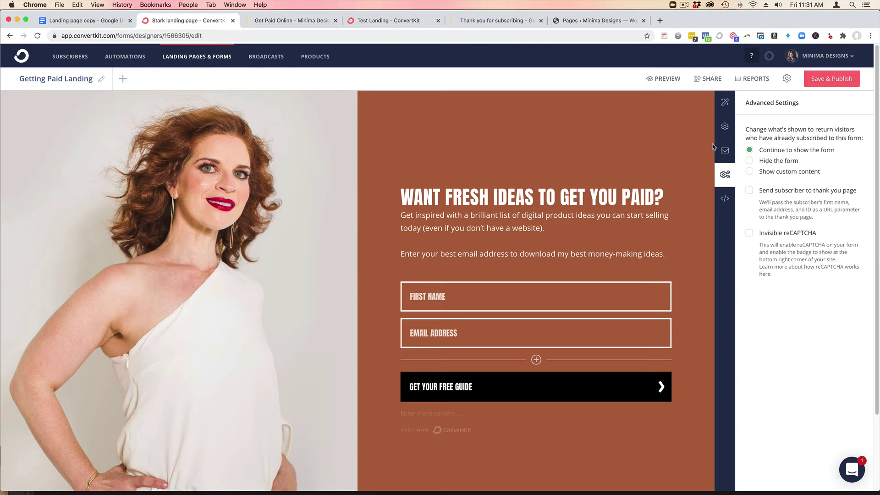
- Set the SEO title to the copy doc heading 'WANT FRESH IDEAS TO GET YOU PAID?'
click(724, 198)
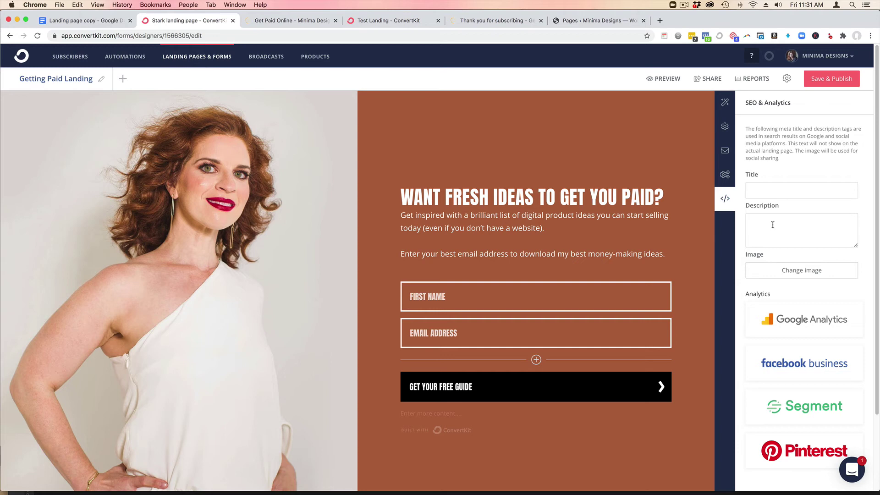
click(91, 20)
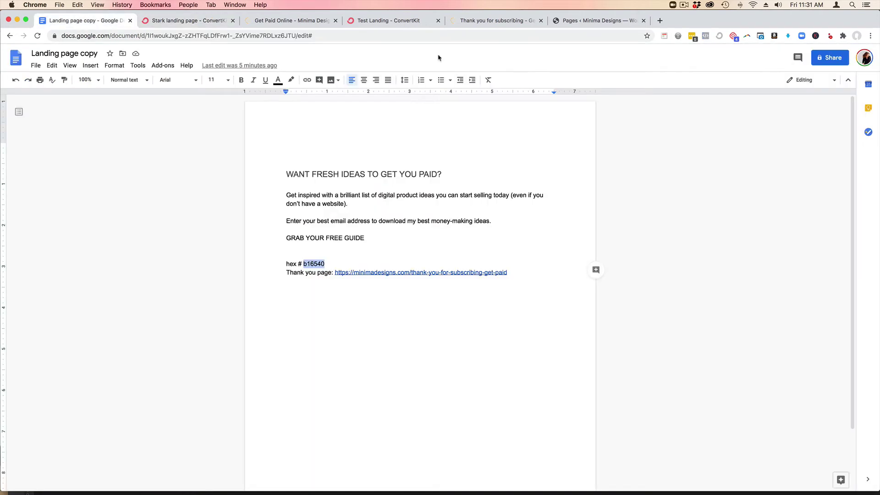
drag(443, 175, 284, 174)
key(super+c)
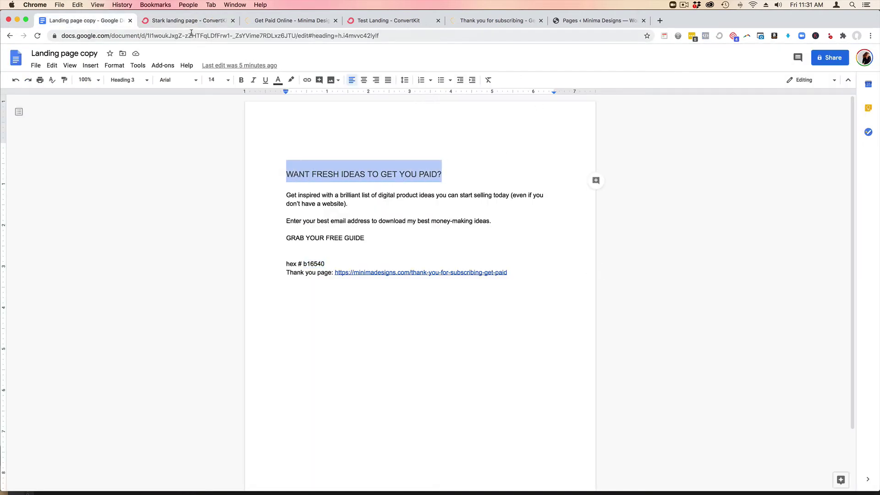
click(188, 20)
click(782, 190)
key(super+v)
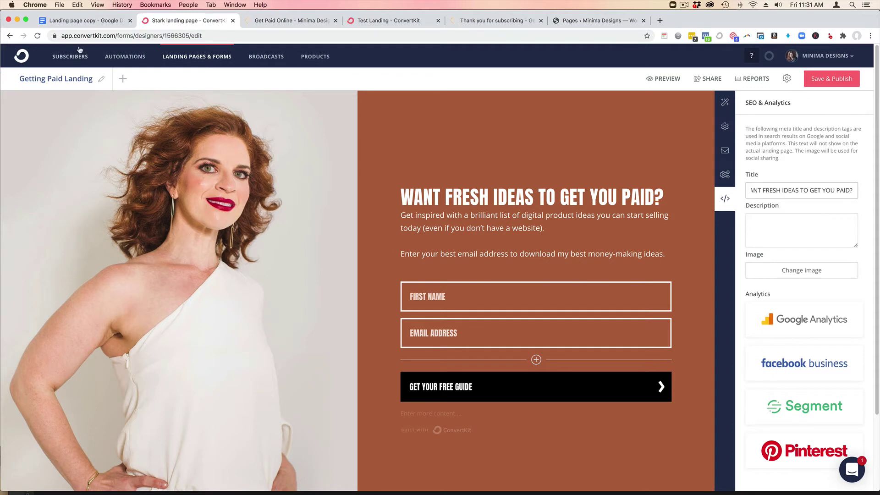
- Copy the two intro paragraphs from the copy doc into the SEO description
click(84, 21)
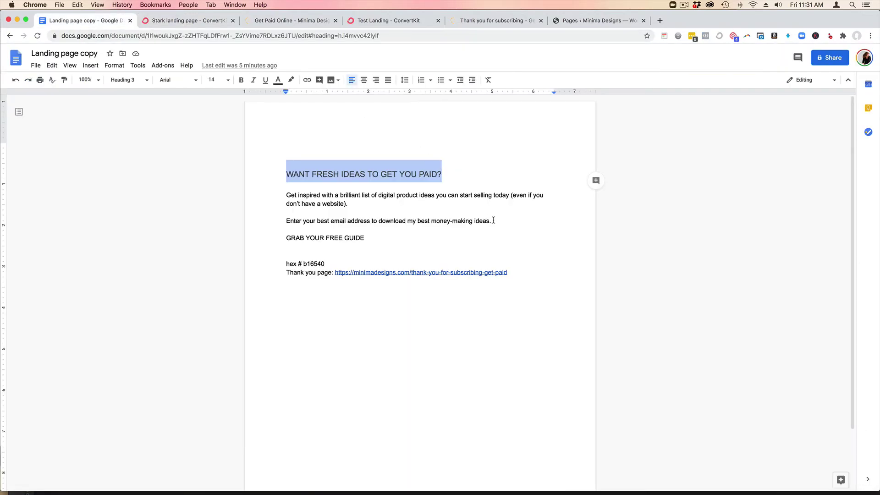
drag(492, 220, 265, 196)
key(super+c)
key(ctrl+Tab)
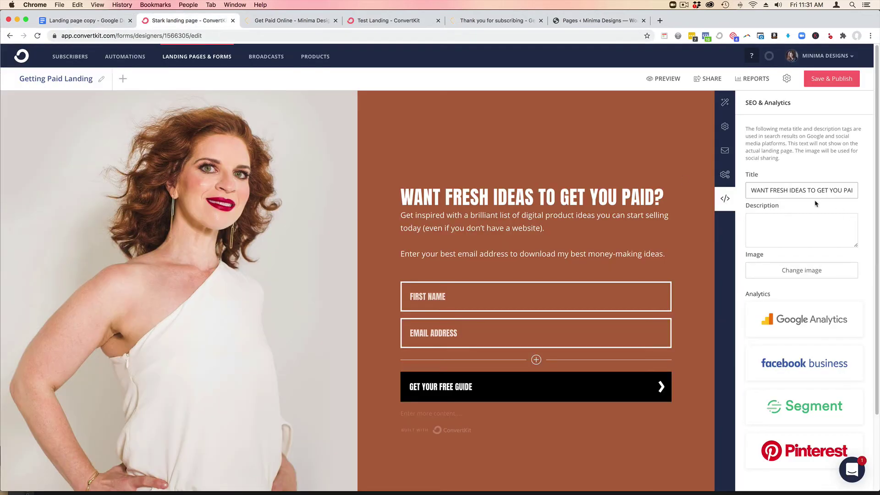
click(763, 228)
key(super+v)
scroll(786, 231, up, 5)
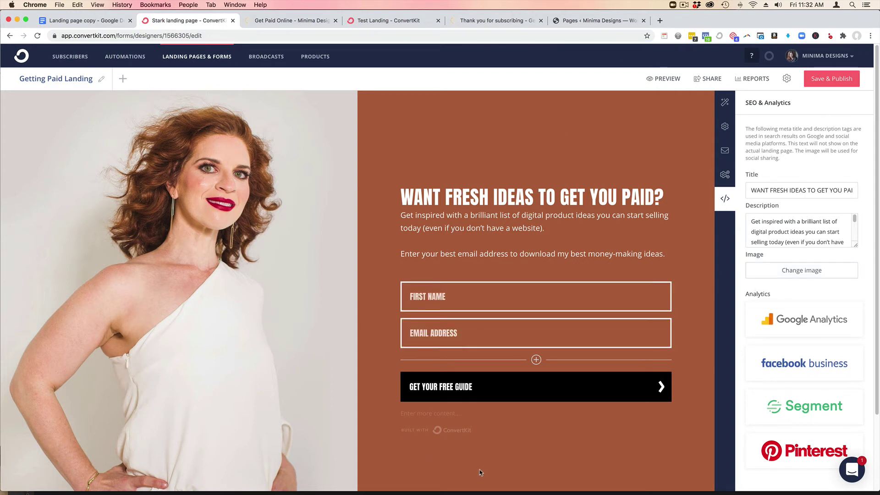
- Save and publish Getting Paid Landing, copy its share URL, and load it in a new tab
click(822, 83)
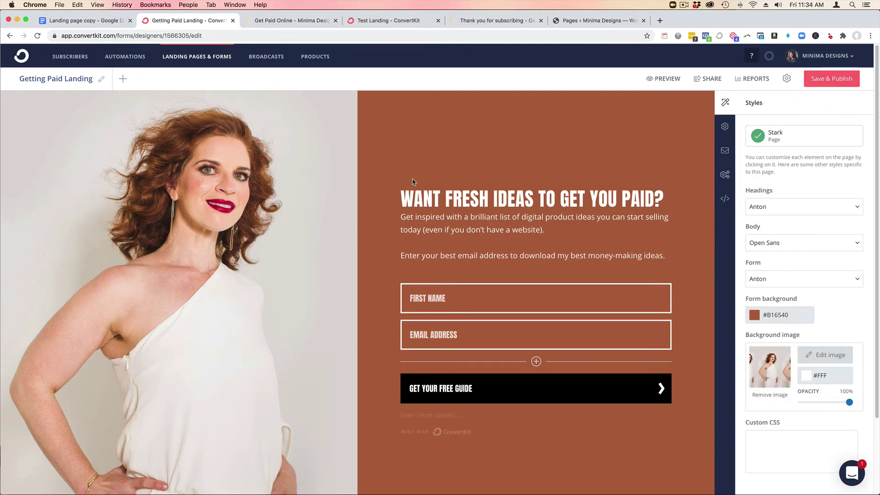
click(708, 82)
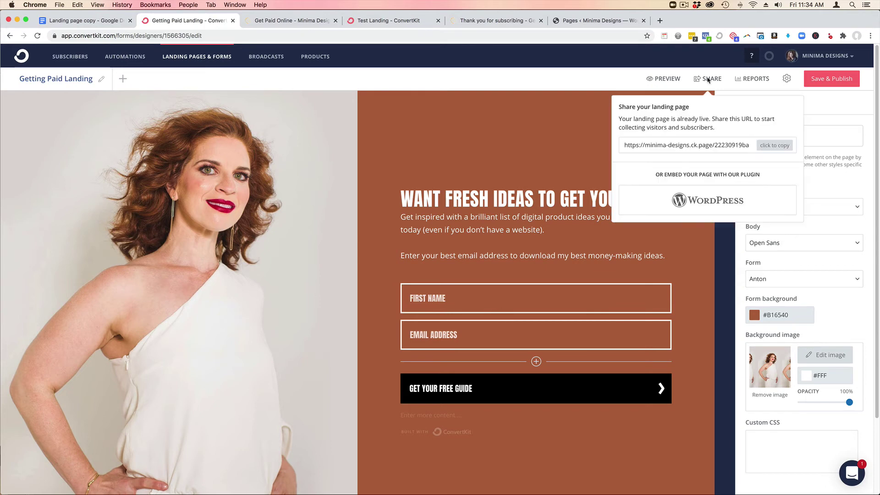
click(770, 145)
click(770, 146)
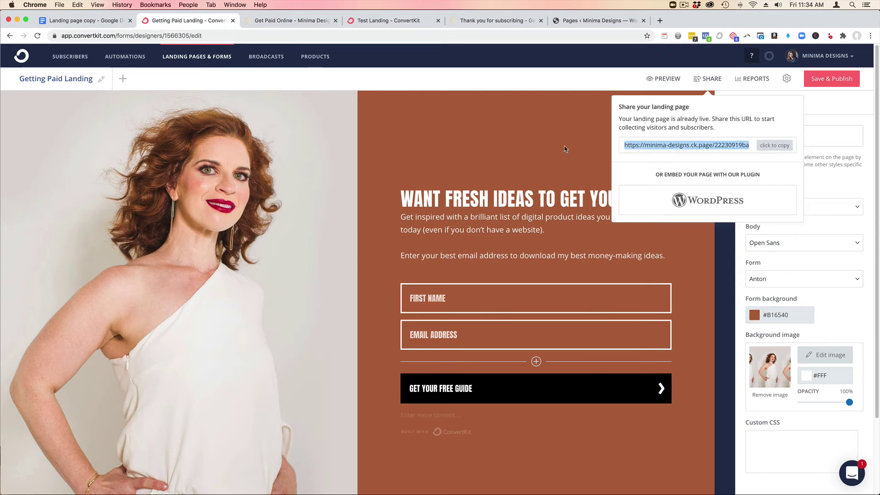
key(super+t)
key(super+v)
key(Return)
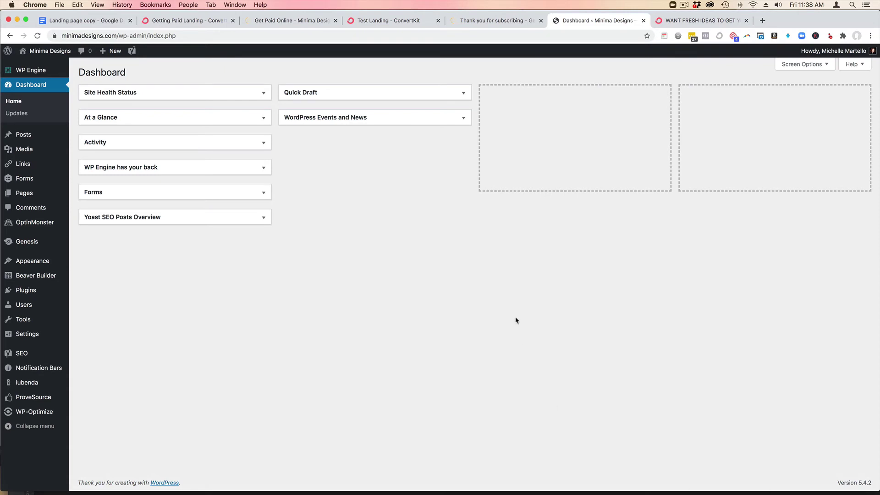
- Refresh the forms list under Settings > ConvertKit, then go to the Pages list
mouse_move(19, 357)
mouse_move(21, 337)
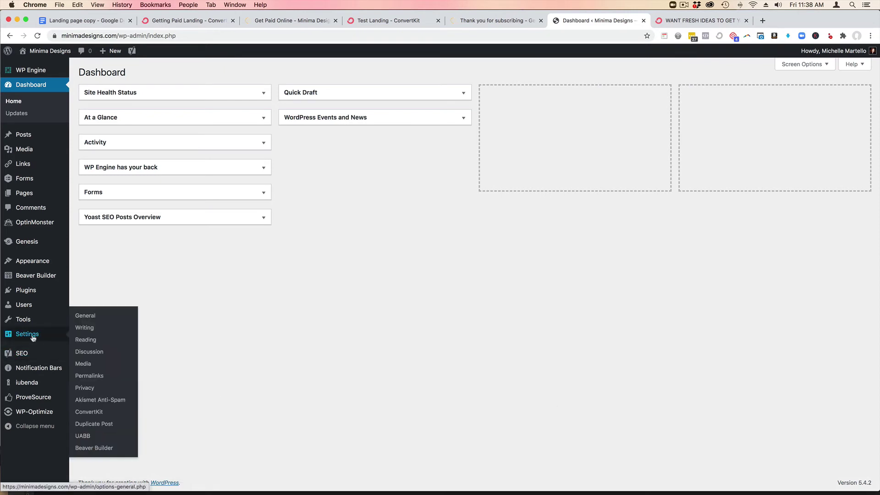
click(86, 415)
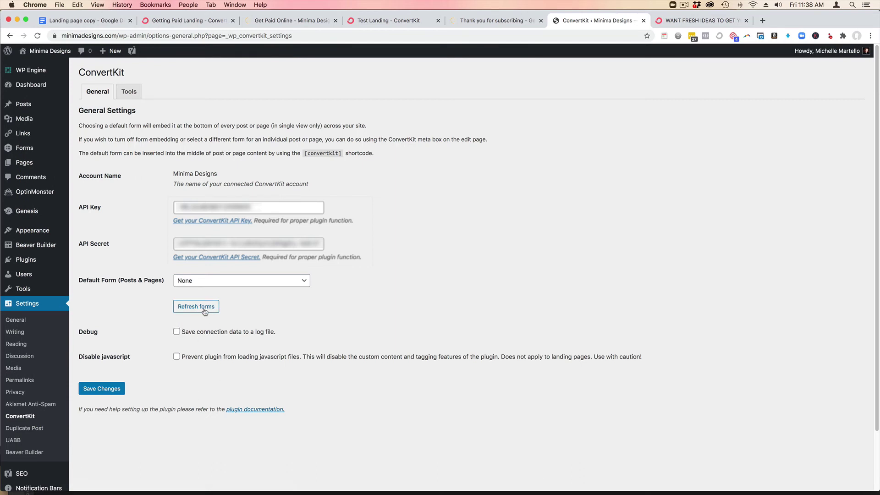
click(204, 310)
click(30, 161)
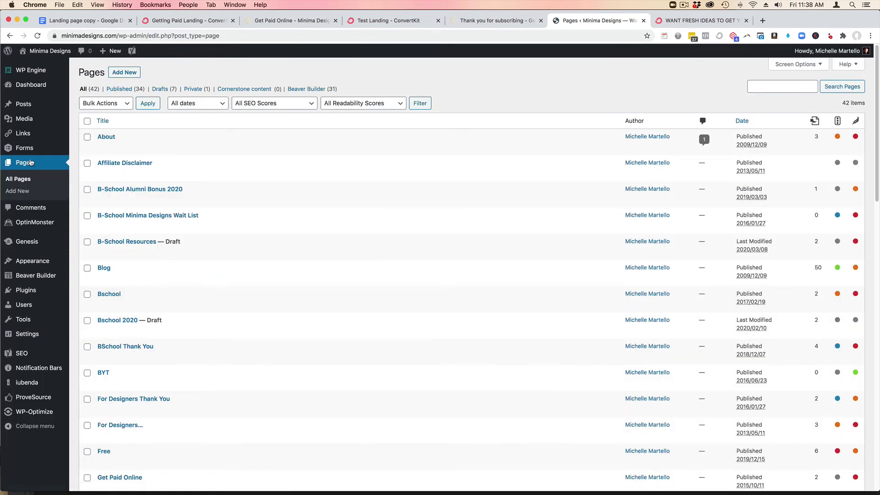
- Create and publish a new page titled 'Ideas to get paid'
click(33, 191)
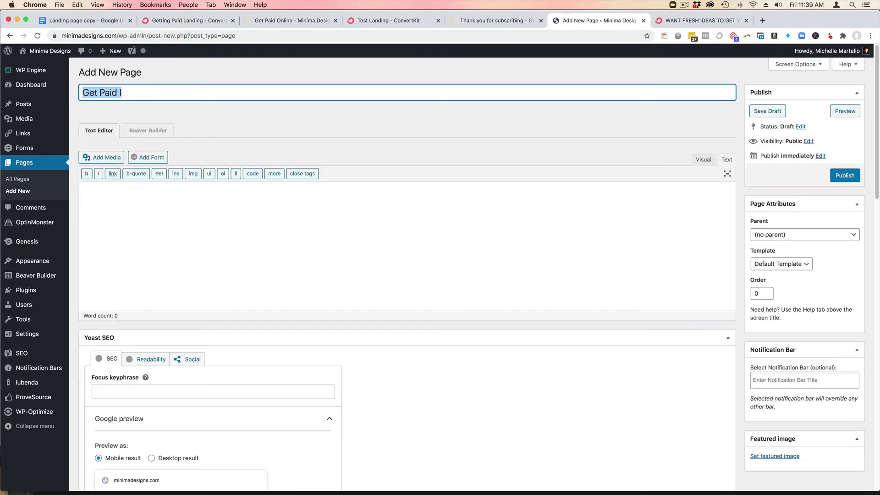
text(Ideas to get paid)
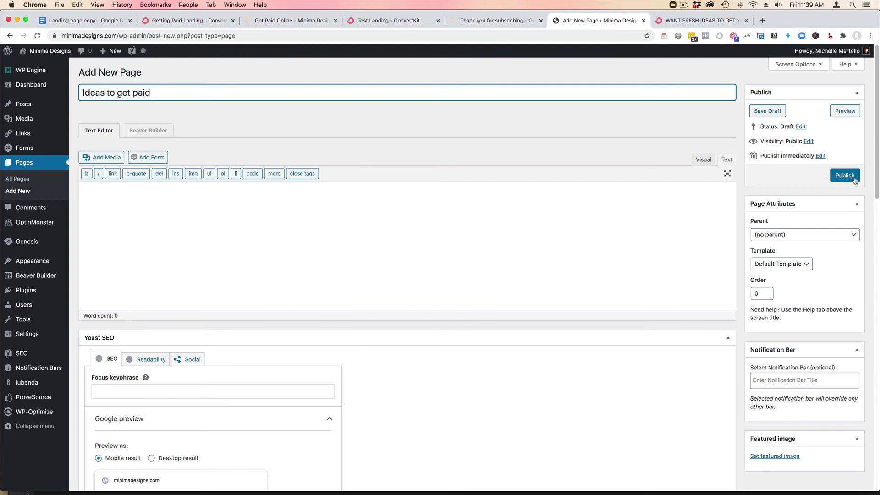
click(844, 175)
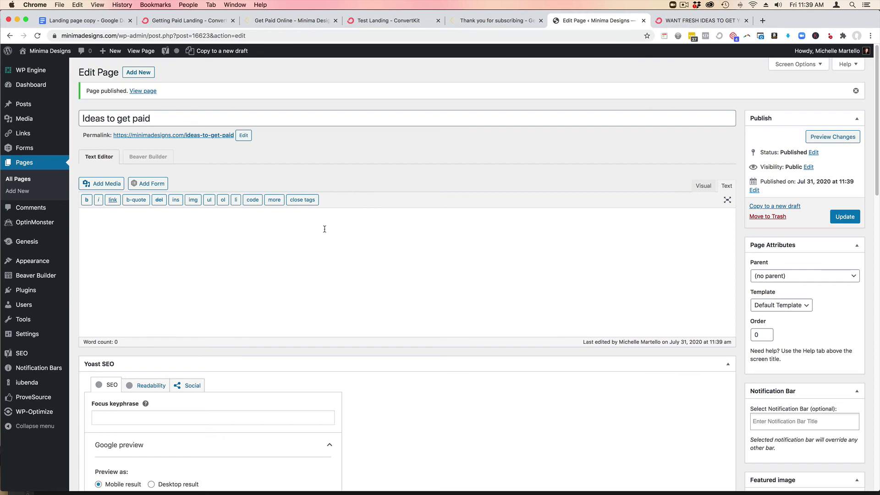
- Set the page's ConvertKit Landing Page to Getting Paid Landing and update it
scroll(322, 232, down, 6)
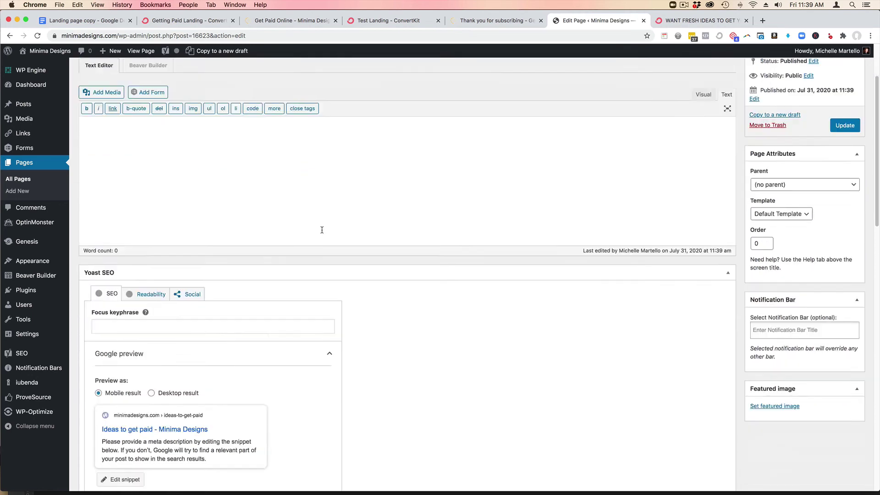
scroll(321, 234, down, 10)
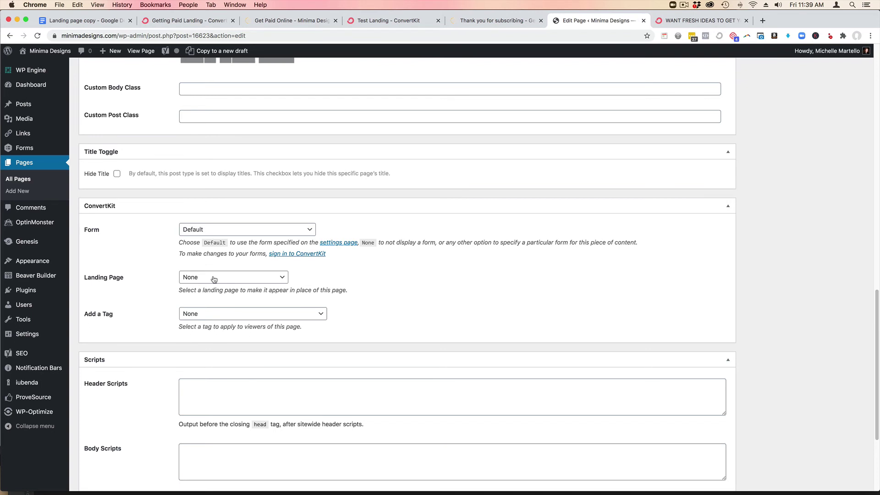
click(214, 279)
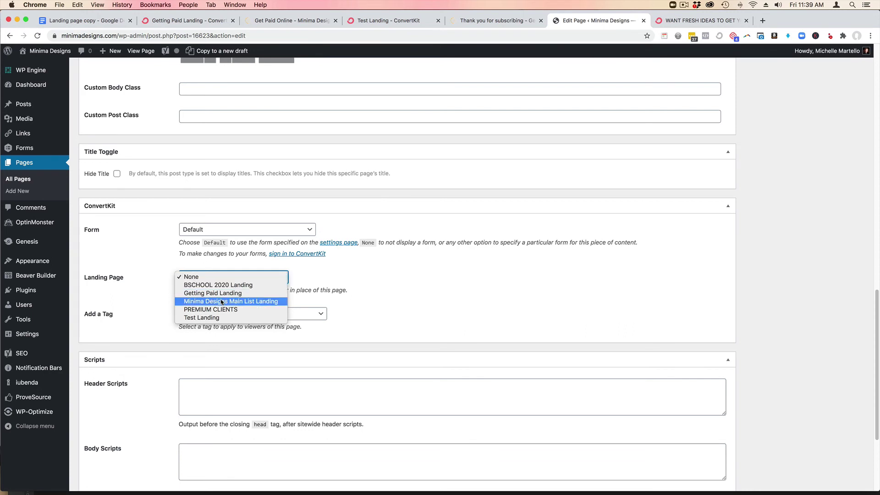
click(218, 296)
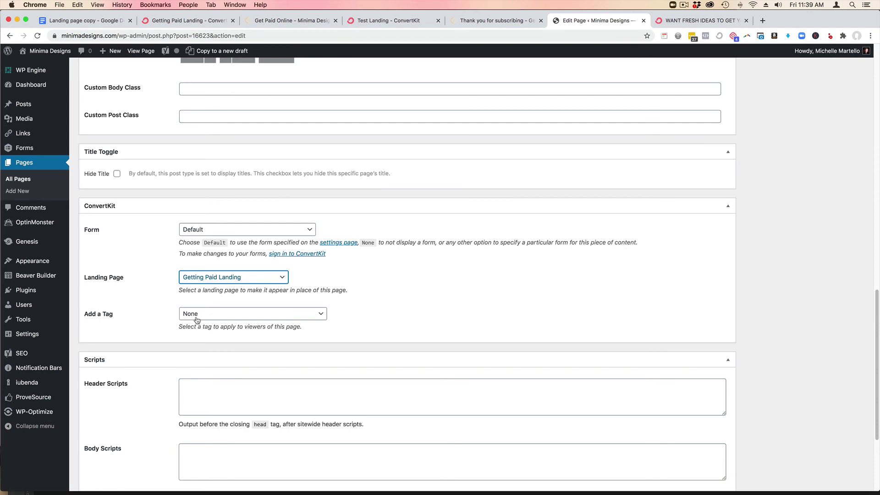
scroll(584, 253, up, 10)
scroll(584, 253, up, 6)
click(844, 216)
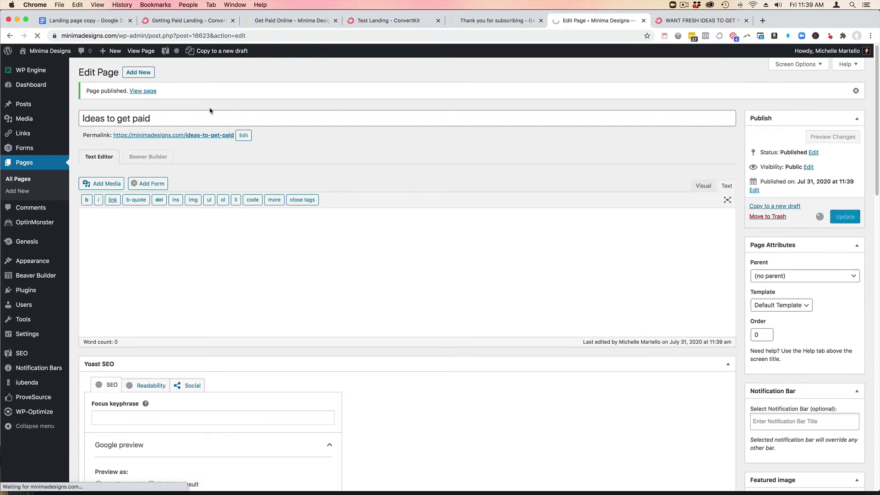
- Open the page's permalink in a new tab to view it live
right_click(180, 135)
click(219, 139)
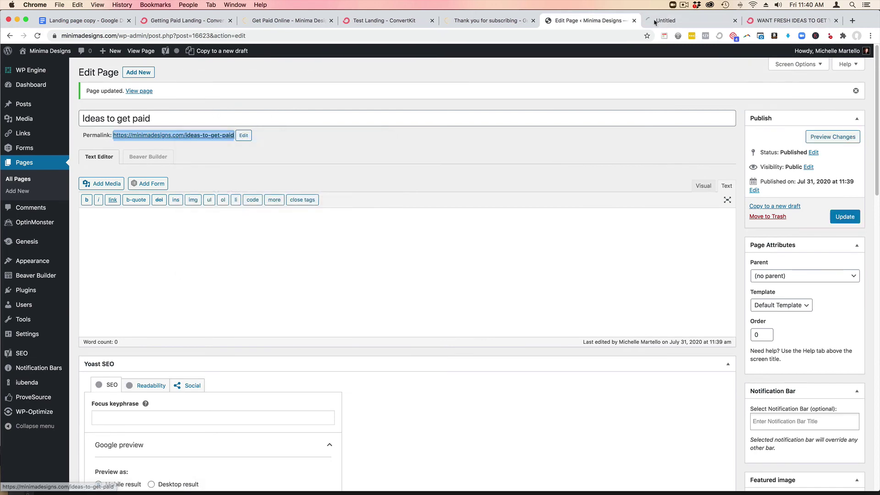
click(654, 22)
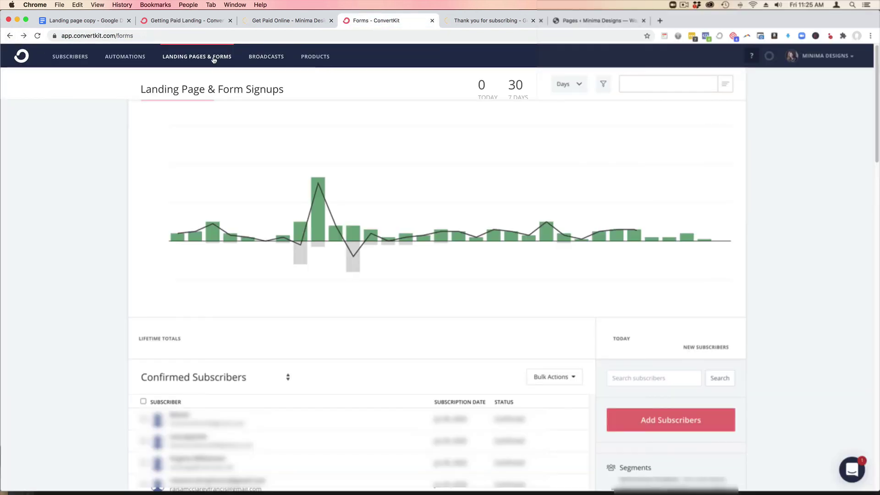
- Start a blank new rule from the Automations > Rules list using + Add Rule
click(120, 62)
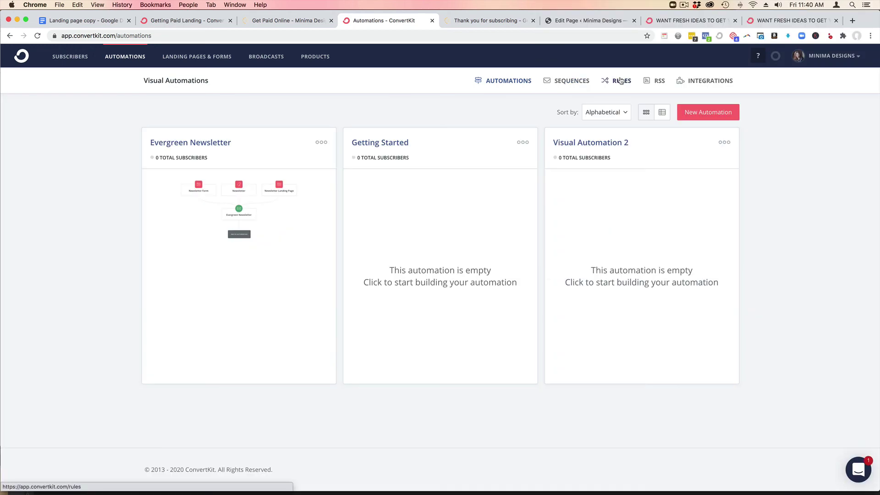
click(621, 83)
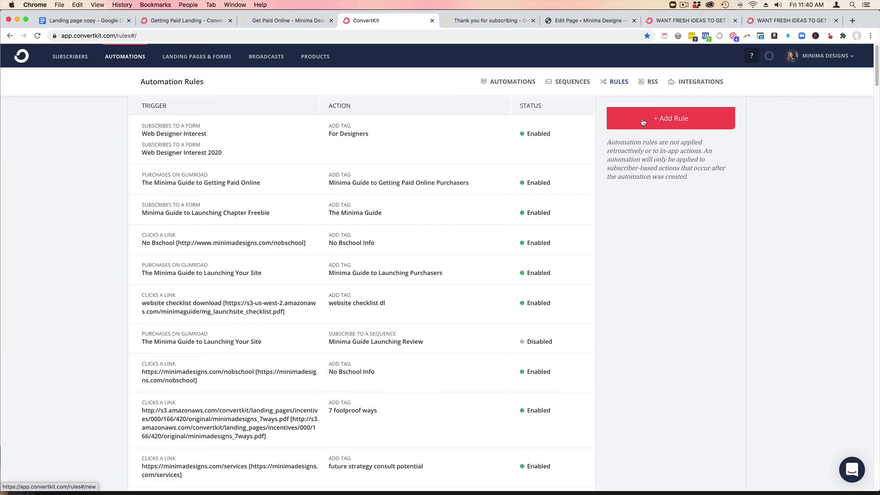
click(643, 123)
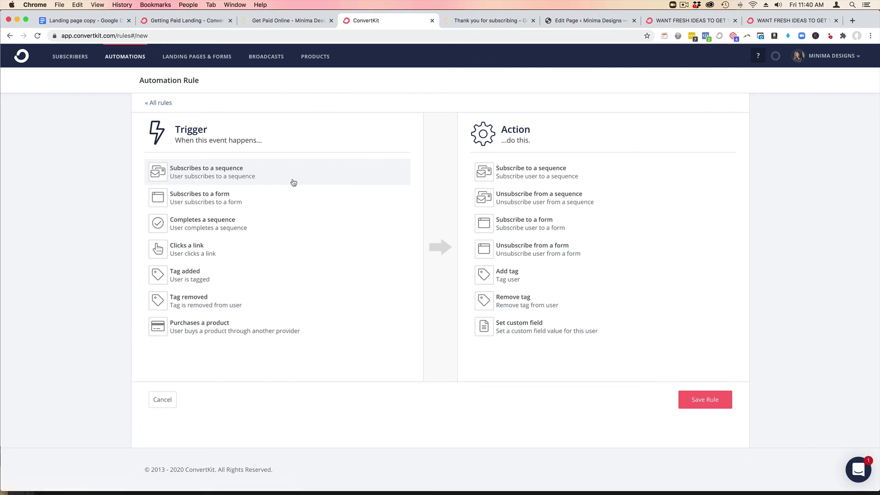
- Make Getting Paid Landing form subscriptions trigger a subscription to the Welcome to Minima sequence
click(190, 200)
click(216, 207)
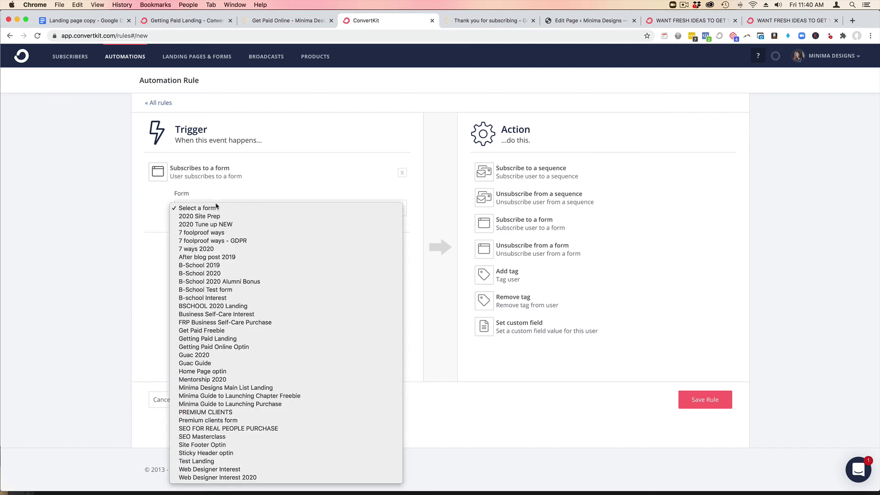
click(236, 338)
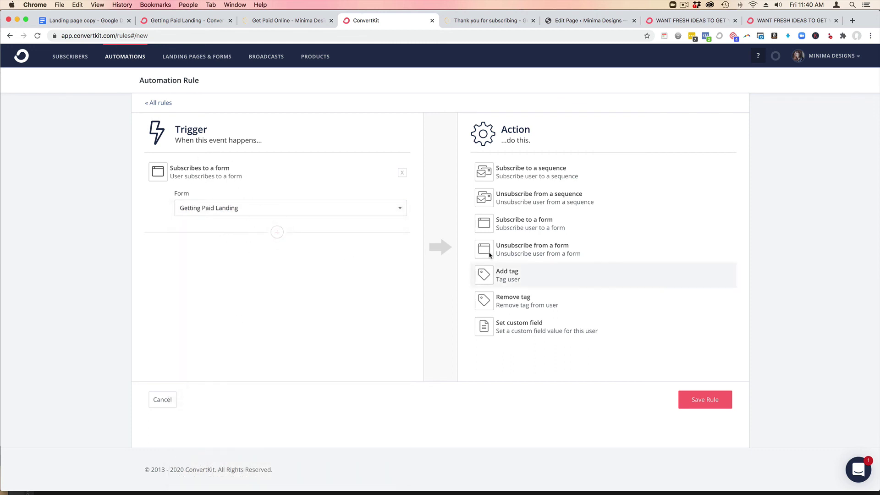
click(498, 176)
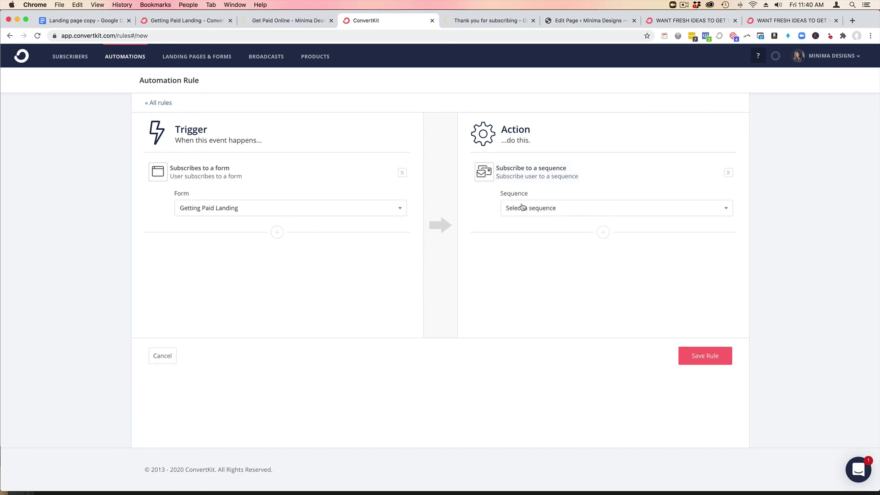
click(521, 208)
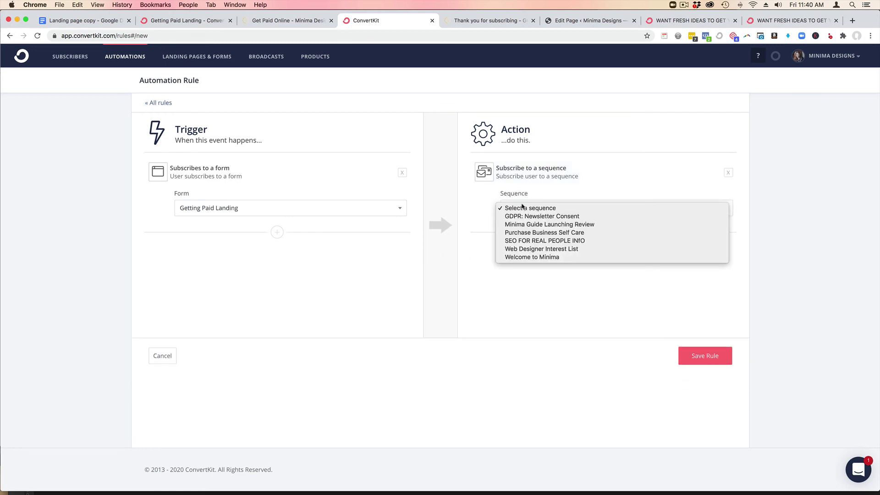
click(531, 256)
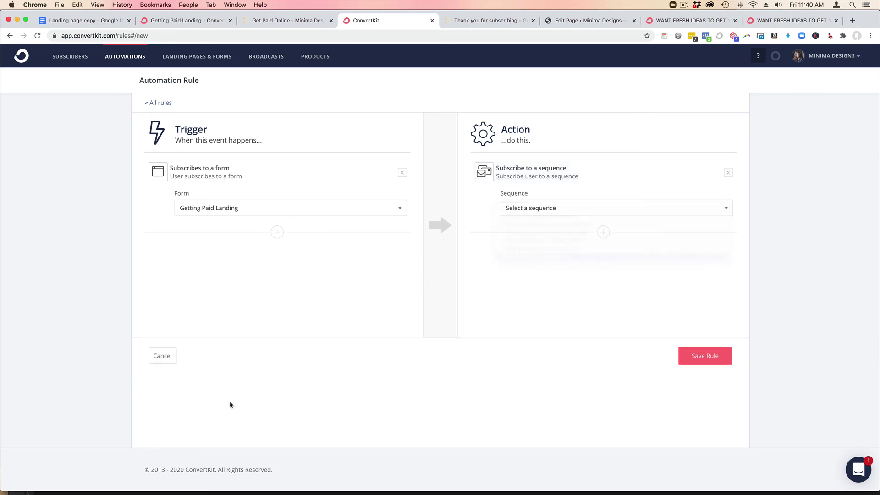
- Add a second action tagging subscribers with a new 'Getting Paid Freebie' tag, and save the rule
click(603, 232)
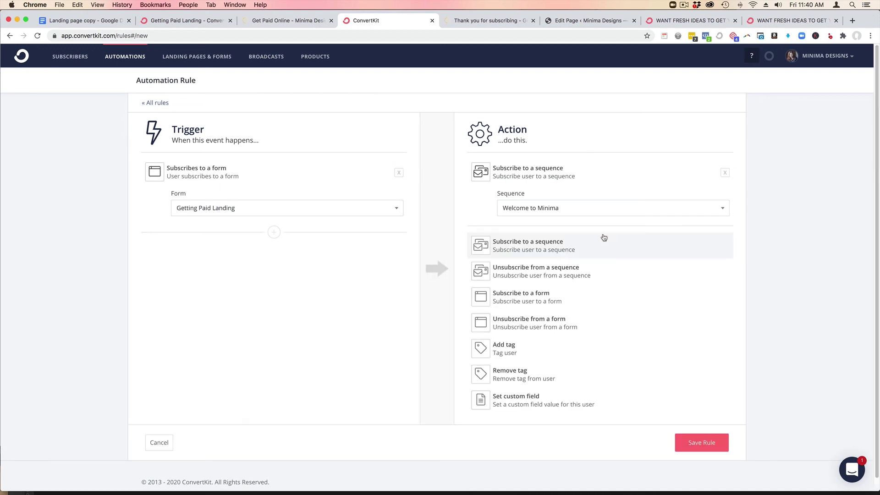
click(504, 343)
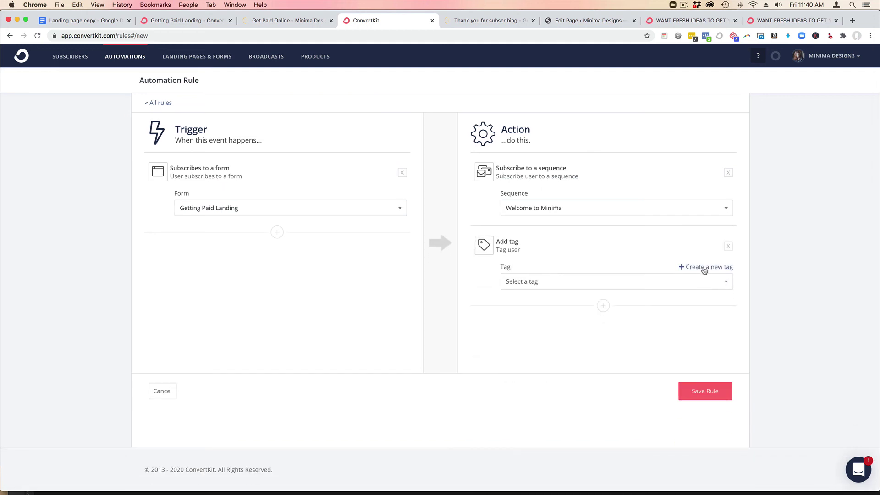
click(605, 282)
click(627, 235)
click(687, 268)
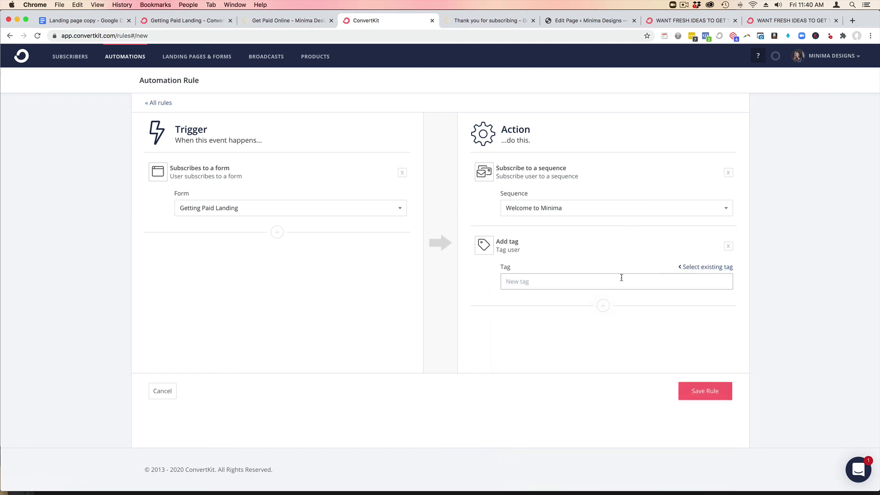
text(Getting Paid Freebie)
click(701, 390)
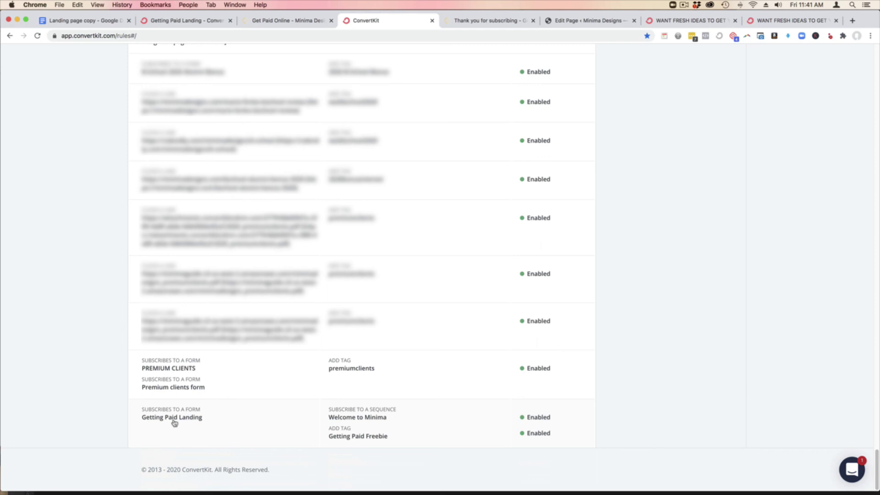
key(super+7)
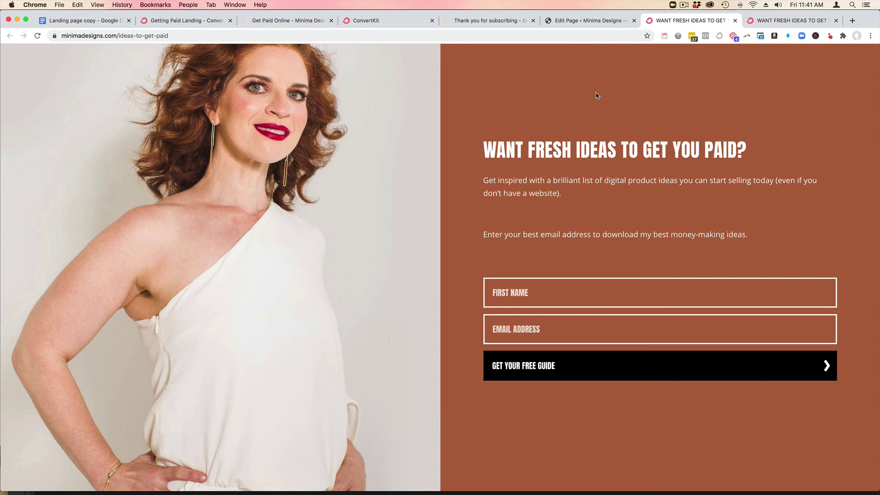
- Submit a test signup with a first name and e-mail via Get Your Free Guide
click(526, 291)
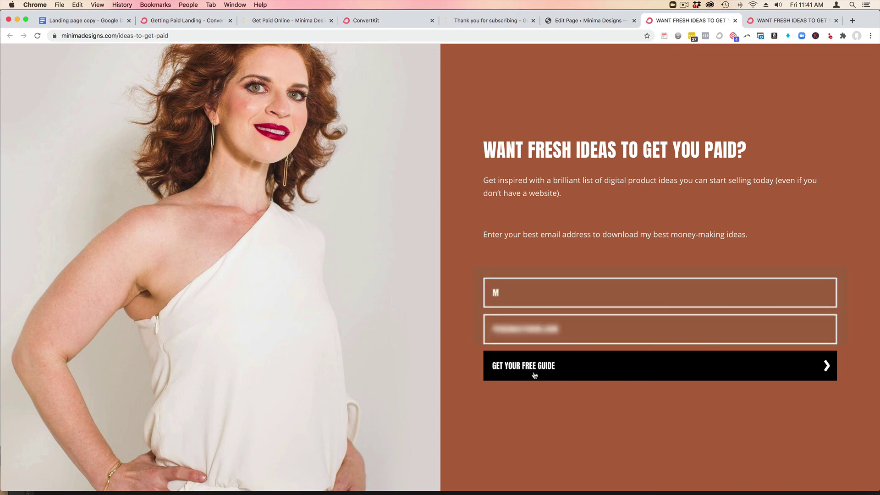
click(534, 373)
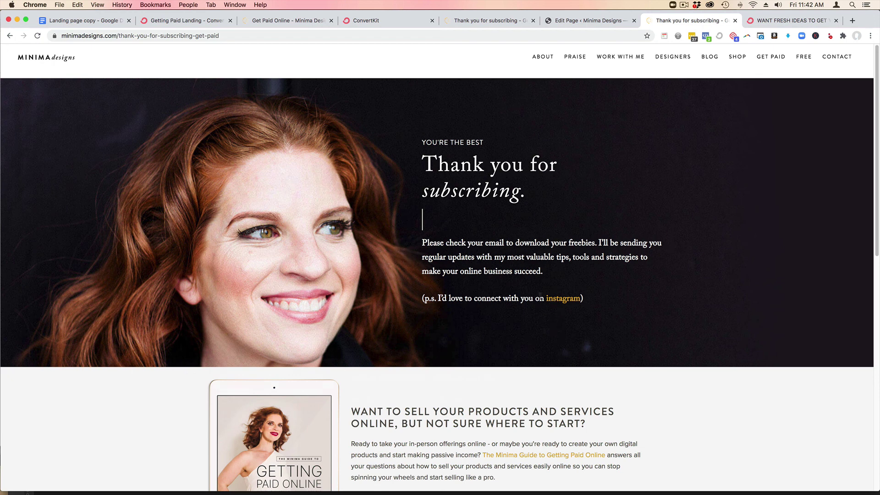
scroll(558, 300, down, 2)
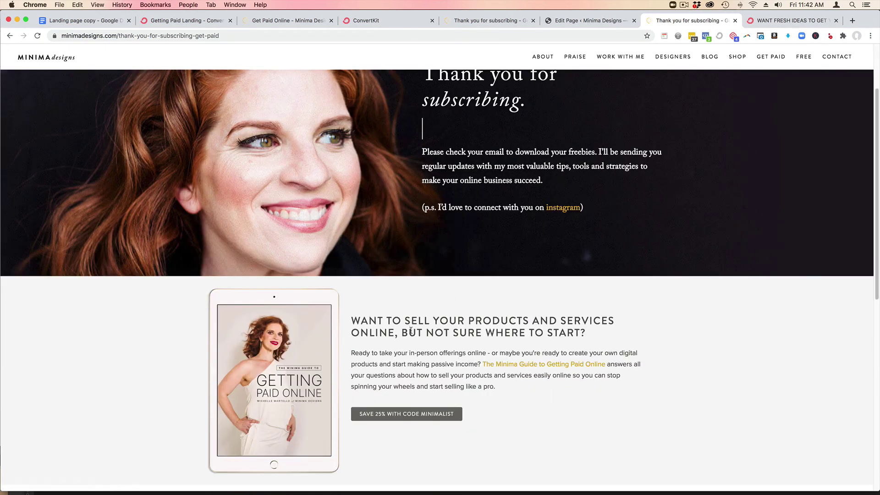
scroll(412, 330, down, 1)
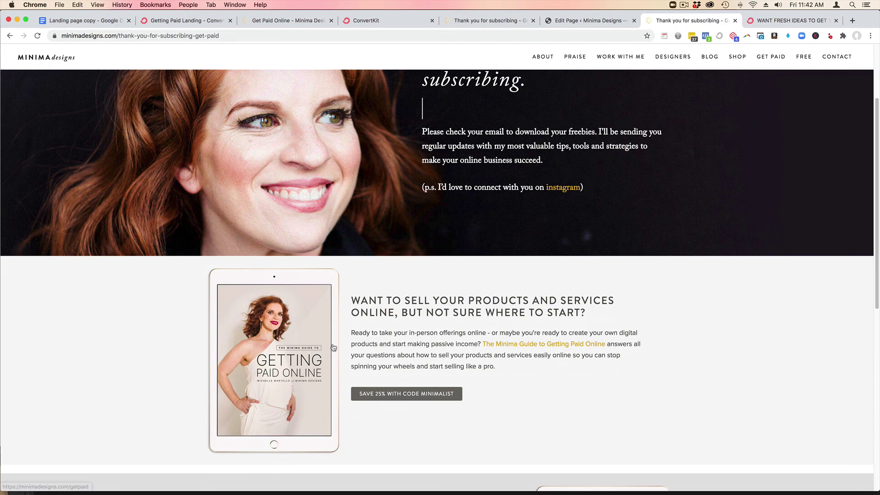
scroll(333, 347, down, 5)
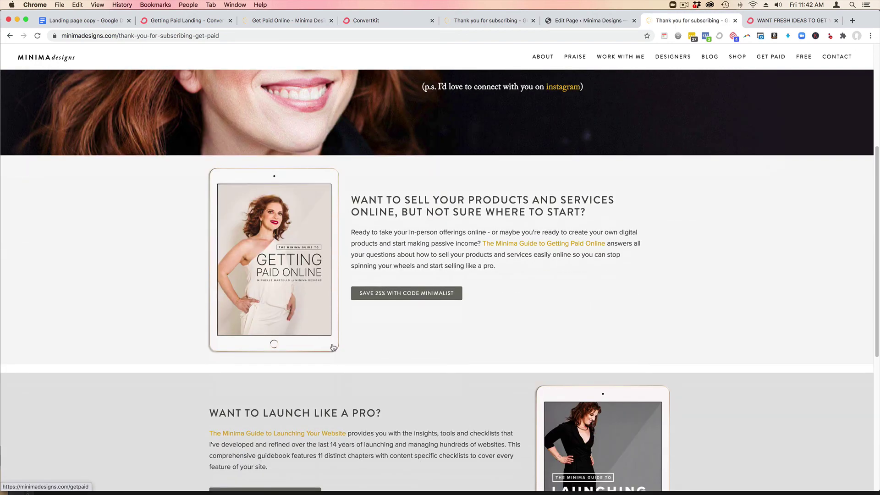
scroll(514, 397, down, 5)
scroll(513, 398, up, 15)
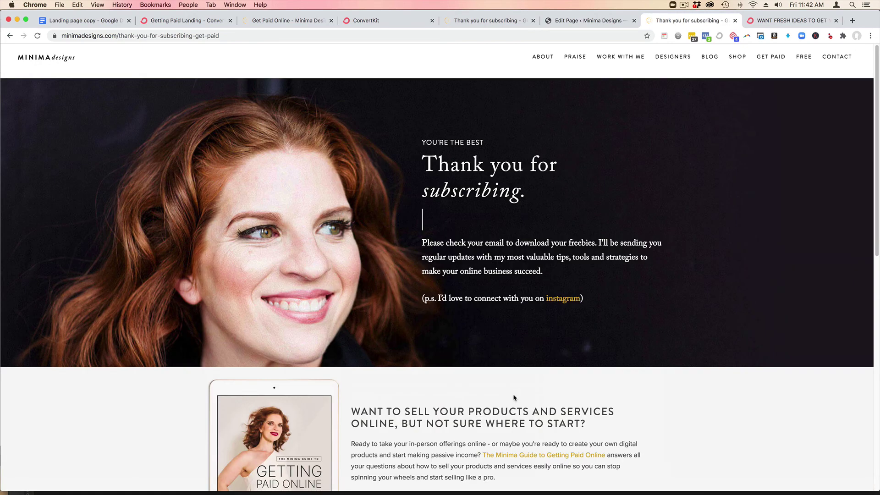